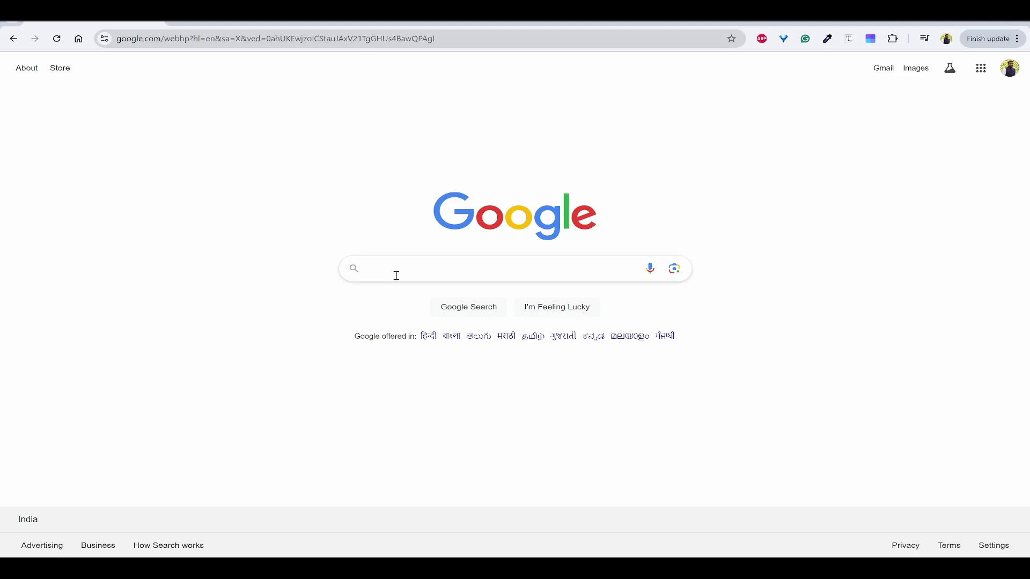
- Search Google for 'gcp exam', correcting the 'fcp exam' typo
click(398, 274)
text(fcp exam)
key(Home)
key(Delete)
text(g)
key(Return)
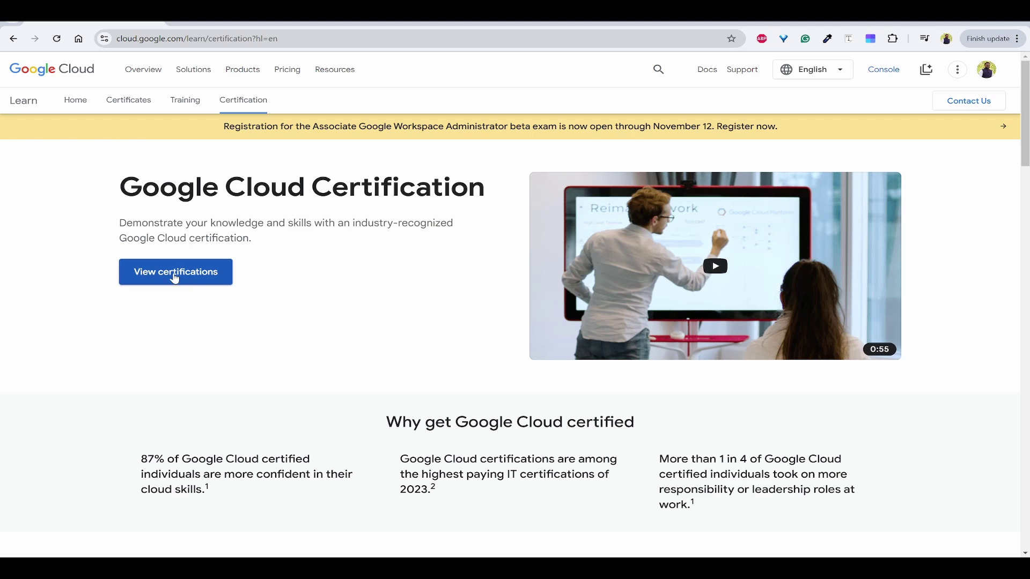
- Jump to the certifications list and highlight the Associate and Professional headings
click(175, 278)
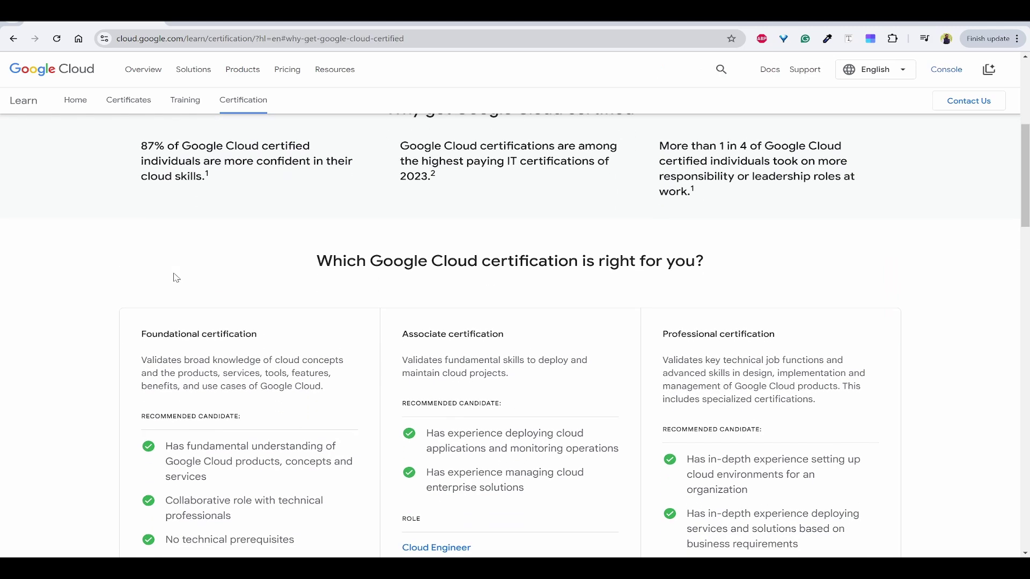
scroll(290, 286, down, 2)
scroll(288, 284, down, 2)
scroll(288, 281, up, 2)
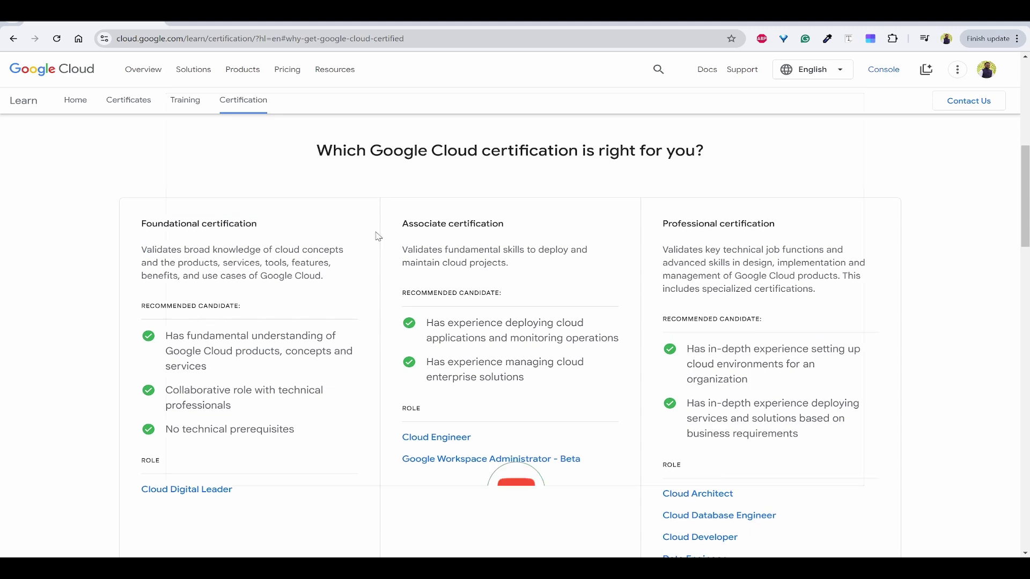
drag(414, 224, 539, 225)
click(560, 234)
drag(791, 232, 663, 225)
click(663, 226)
- Read the recommended candidate requirements for the Foundational, Associate and Professional levels
scroll(1028, 190, down, 2)
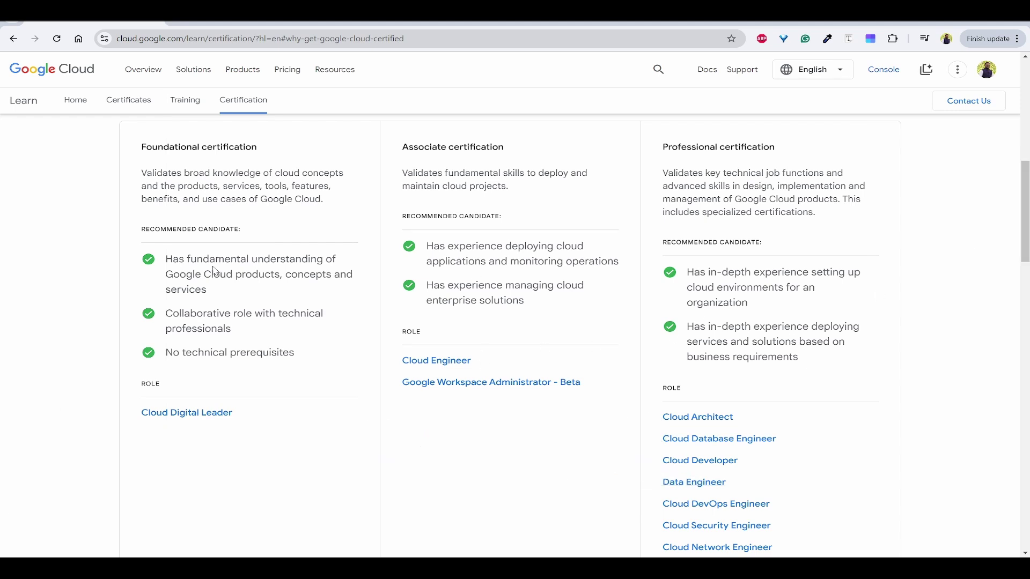
drag(196, 231, 272, 233)
click(296, 251)
drag(192, 261, 323, 311)
click(324, 311)
drag(486, 248, 552, 282)
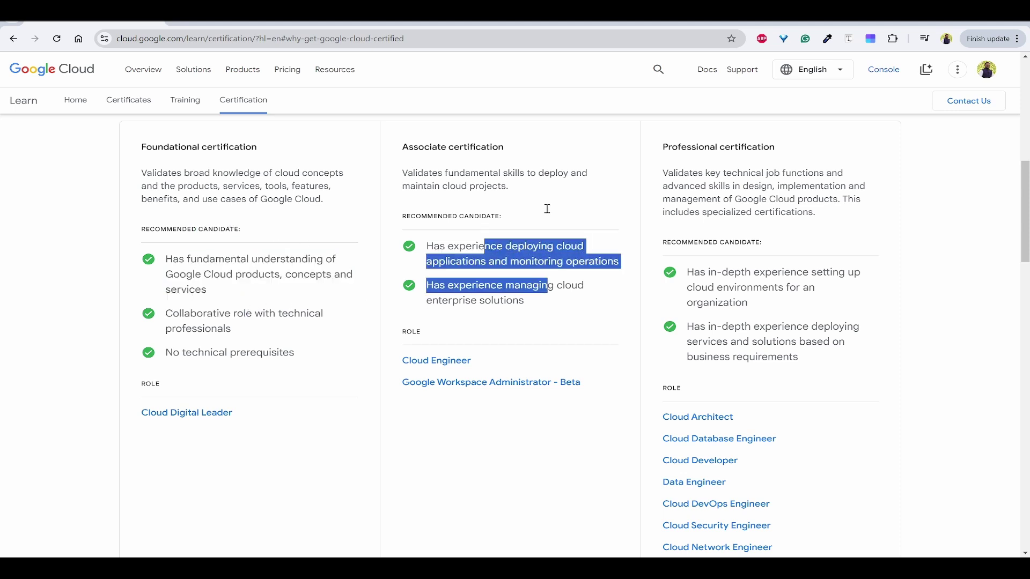
drag(773, 273, 787, 287)
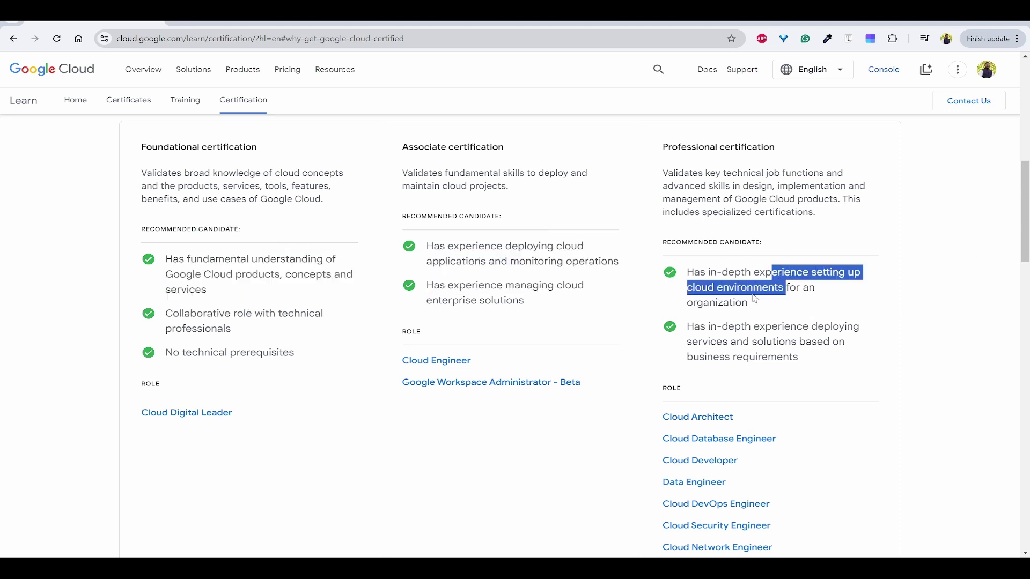
scroll(755, 299, down, 2)
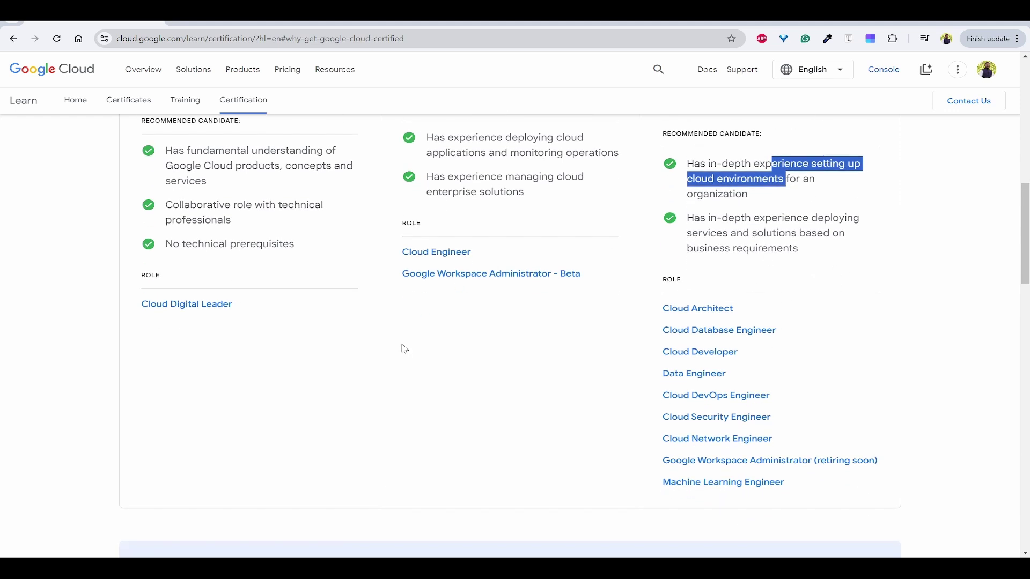
- Open the Cloud Digital Leader page and review its six exam knowledge areas
click(205, 308)
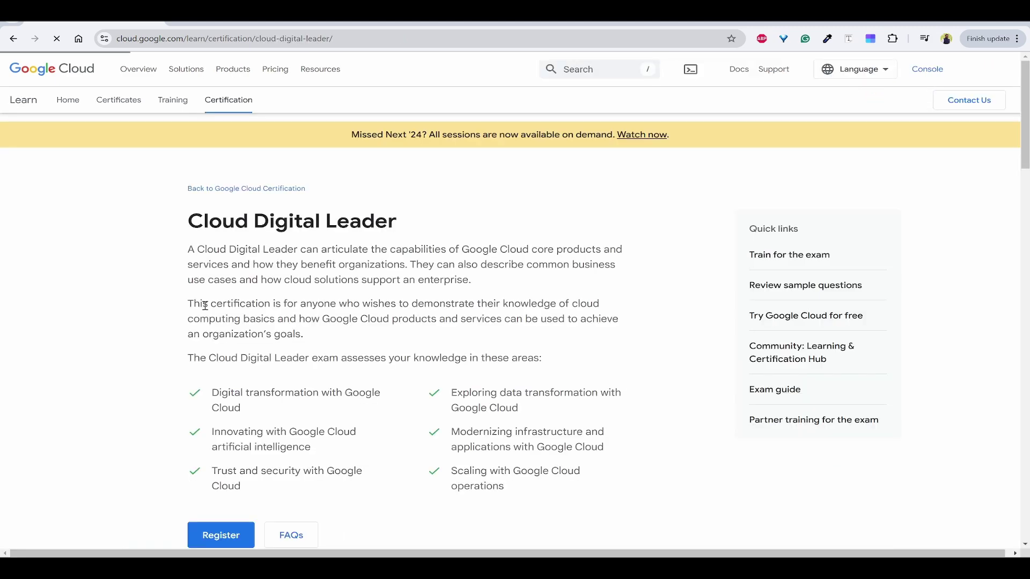
scroll(292, 339, down, 2)
scroll(292, 338, up, 2)
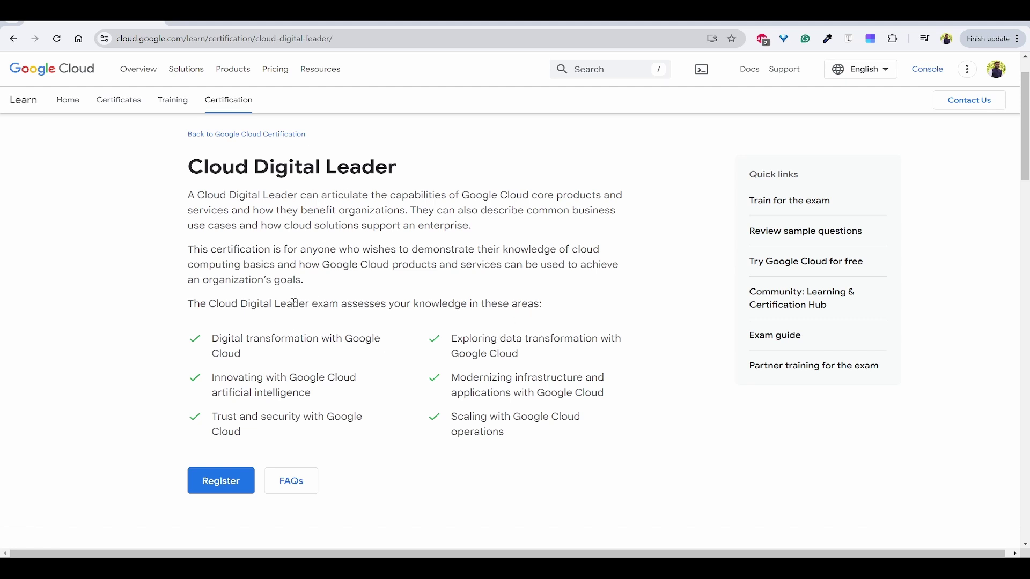
drag(296, 305, 510, 308)
drag(238, 341, 614, 417)
click(609, 424)
double_click(444, 304)
click(505, 330)
scroll(505, 330, down, 6)
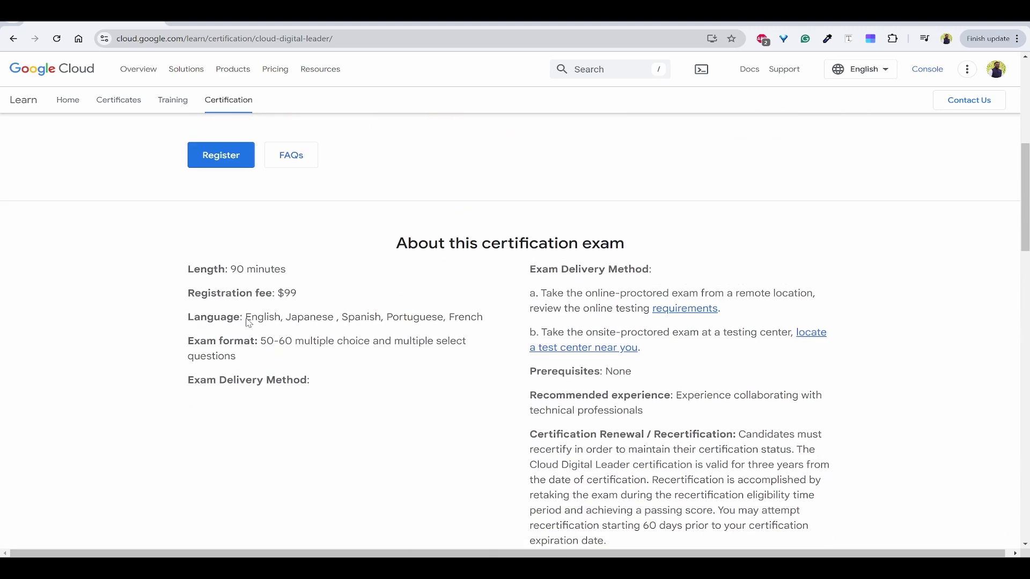
mouse_move(331, 299)
mouse_down()
mouse_move(156, 295)
mouse_move(280, 271)
mouse_move(344, 304)
mouse_up()
click(203, 282)
click(343, 304)
drag(207, 319, 356, 341)
click(289, 317)
click(338, 380)
drag(1028, 202, 868, 218)
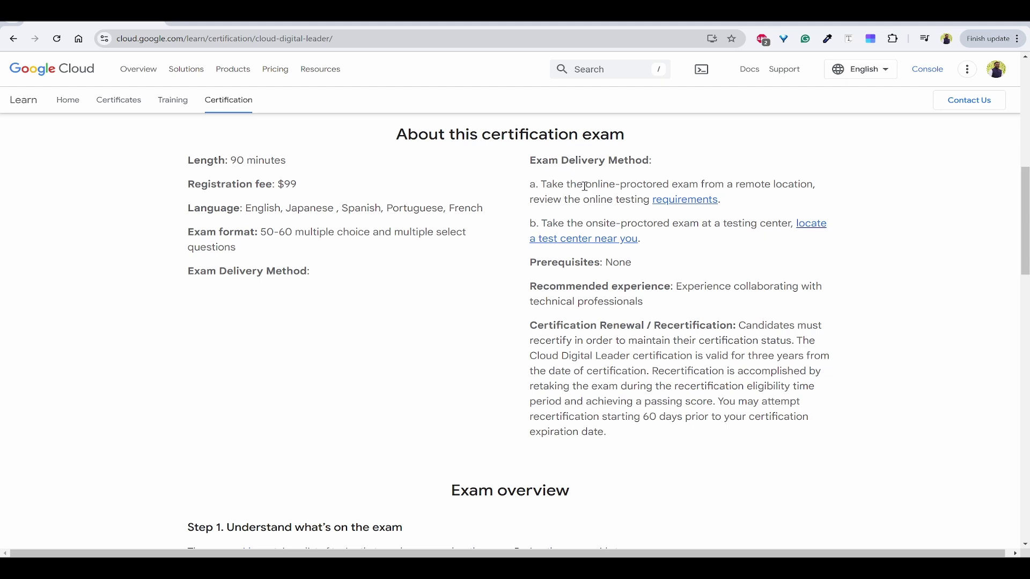
drag(585, 186, 749, 184)
click(771, 179)
scroll(664, 292, up, 10)
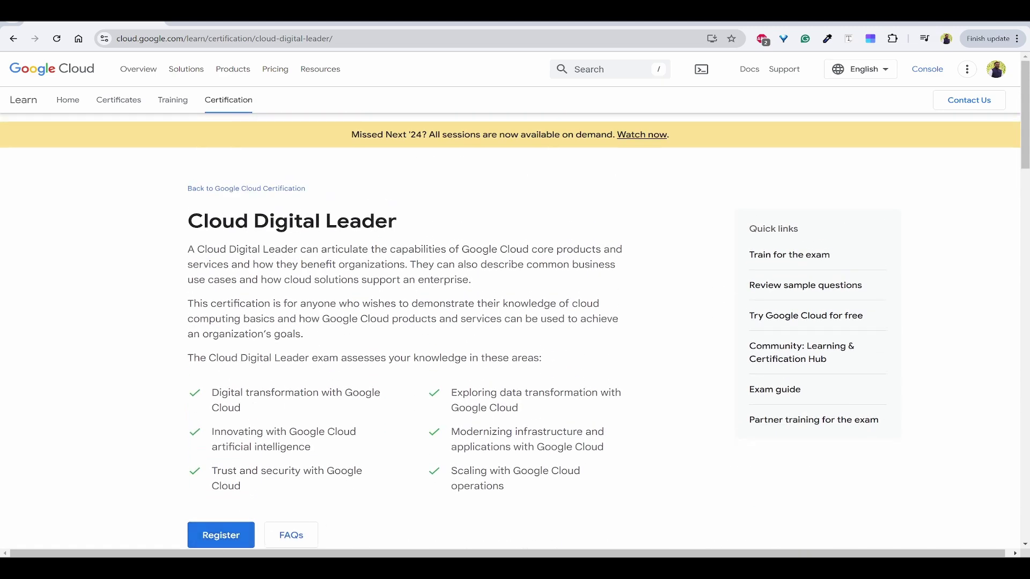
- Start Cloud Digital Leader registration in CertMetrics, keeping Email as the login method
click(229, 536)
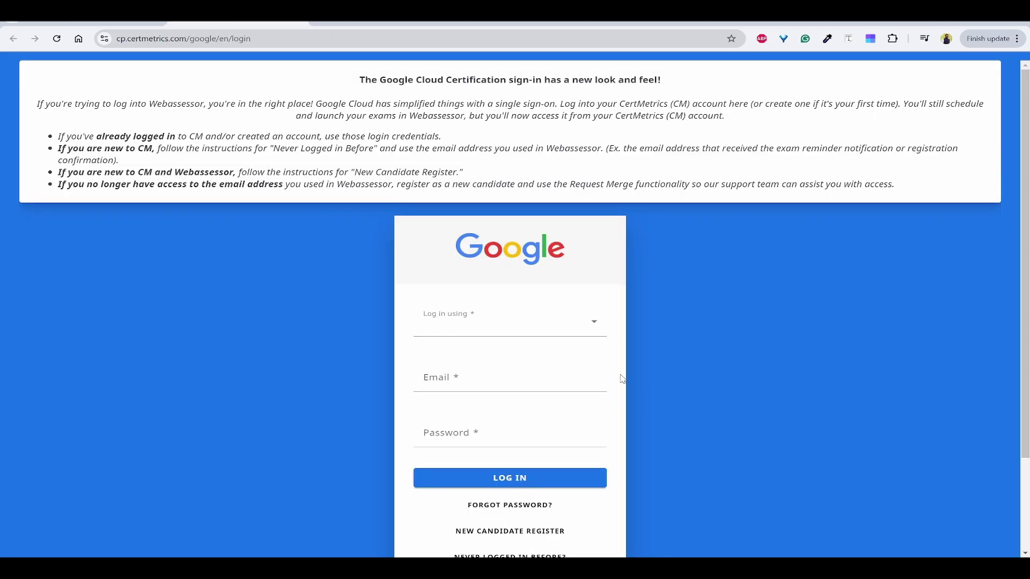
double_click(652, 105)
click(686, 269)
scroll(641, 384, down, 1)
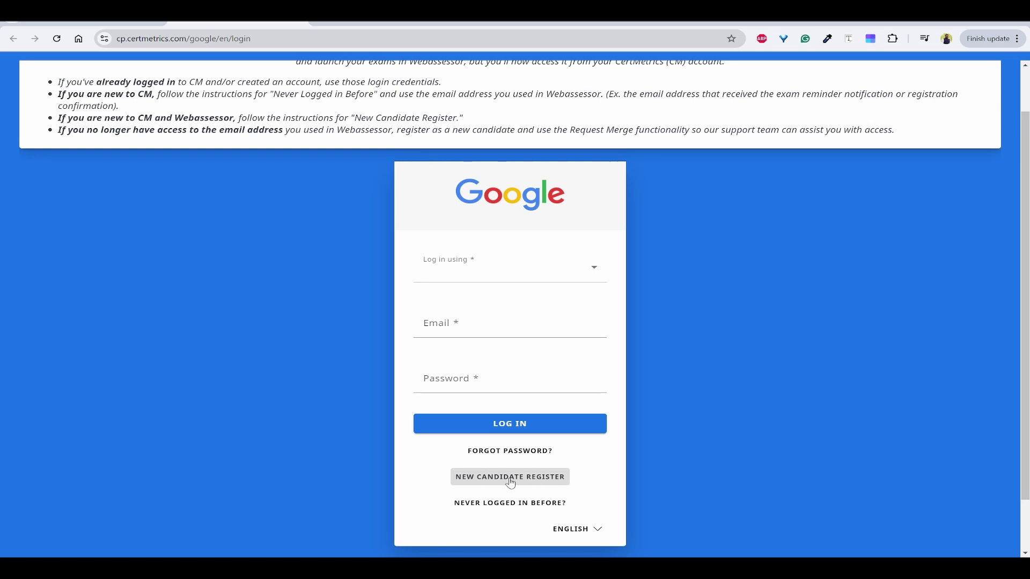
click(591, 273)
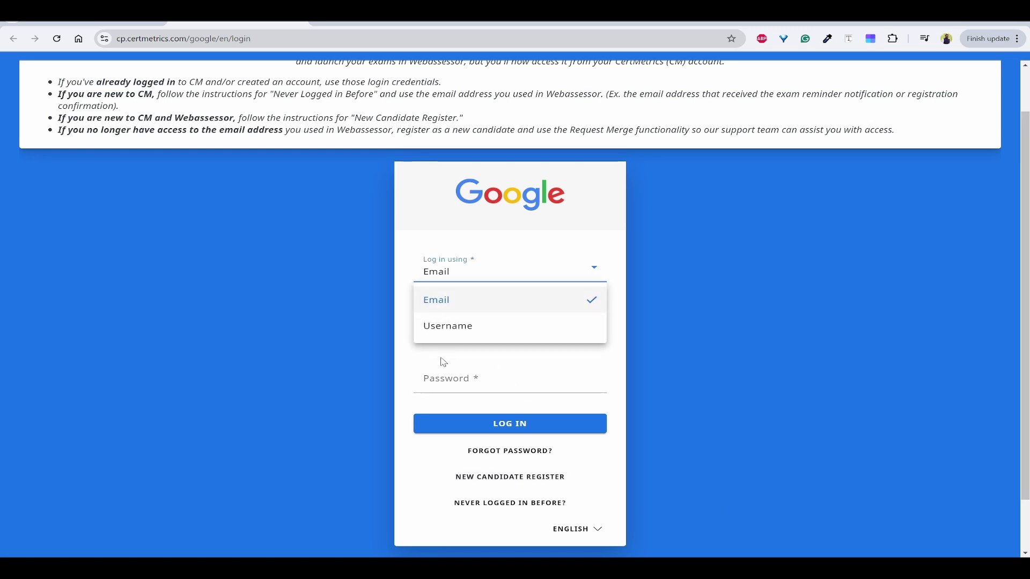
click(747, 420)
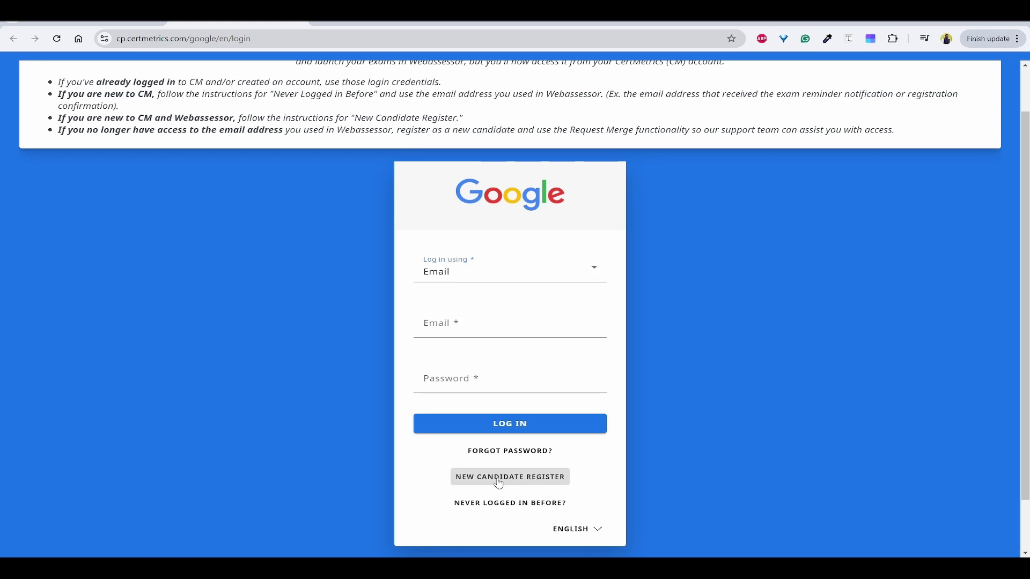
- Submit the New Candidate registration form with the program terms accepted
click(525, 485)
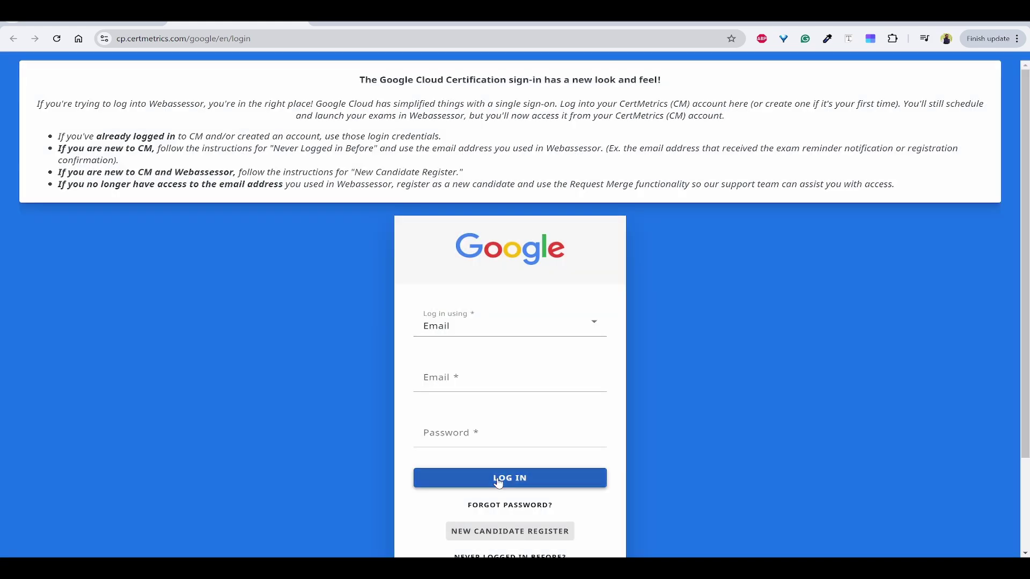
scroll(498, 483, down, 3)
click(546, 414)
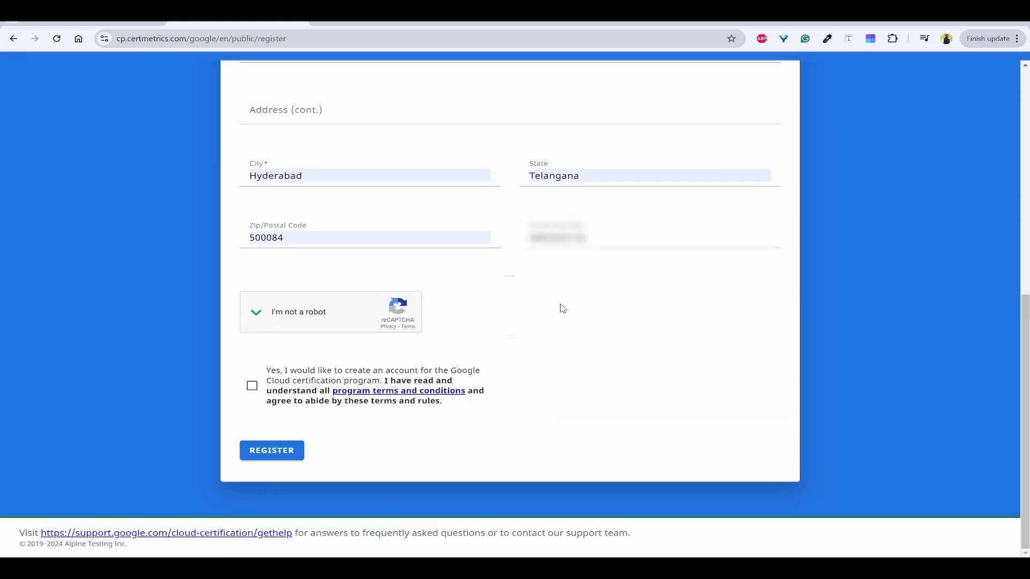
click(251, 386)
click(272, 450)
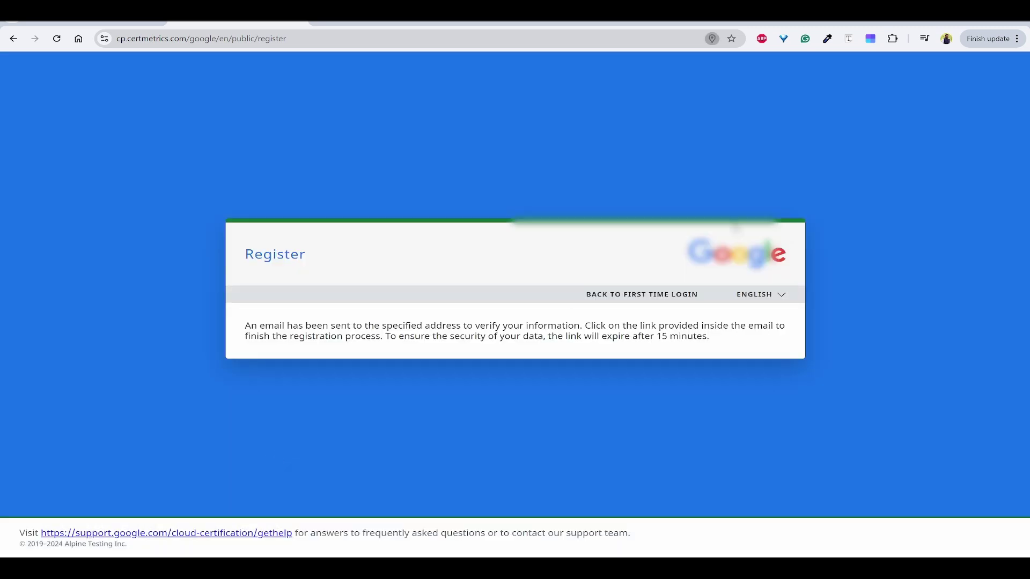
drag(322, 328, 436, 328)
click(528, 335)
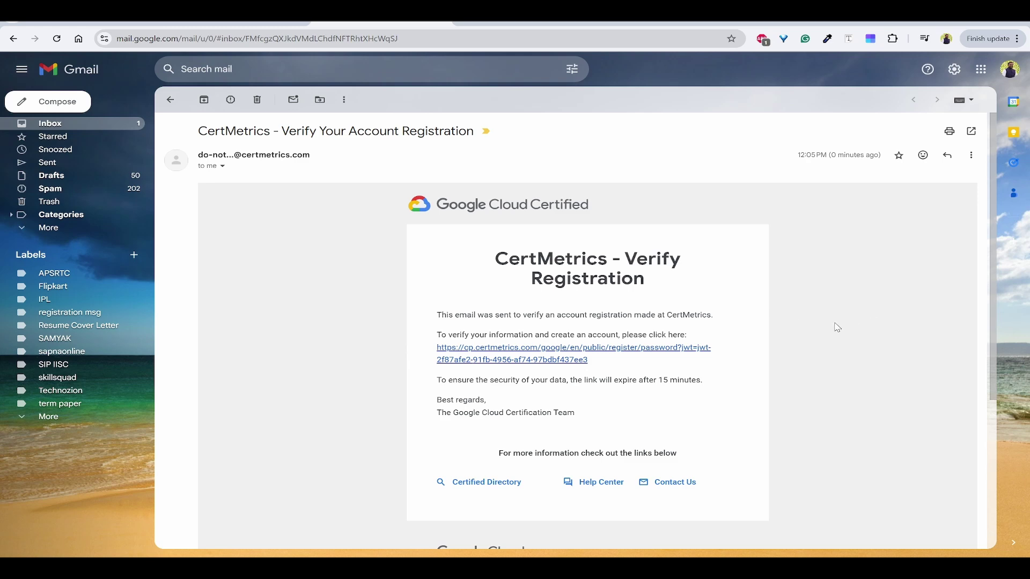
- Read the 'CertMetrics - Verify Your Account Registration' email in Gmail
drag(505, 252, 663, 268)
click(663, 269)
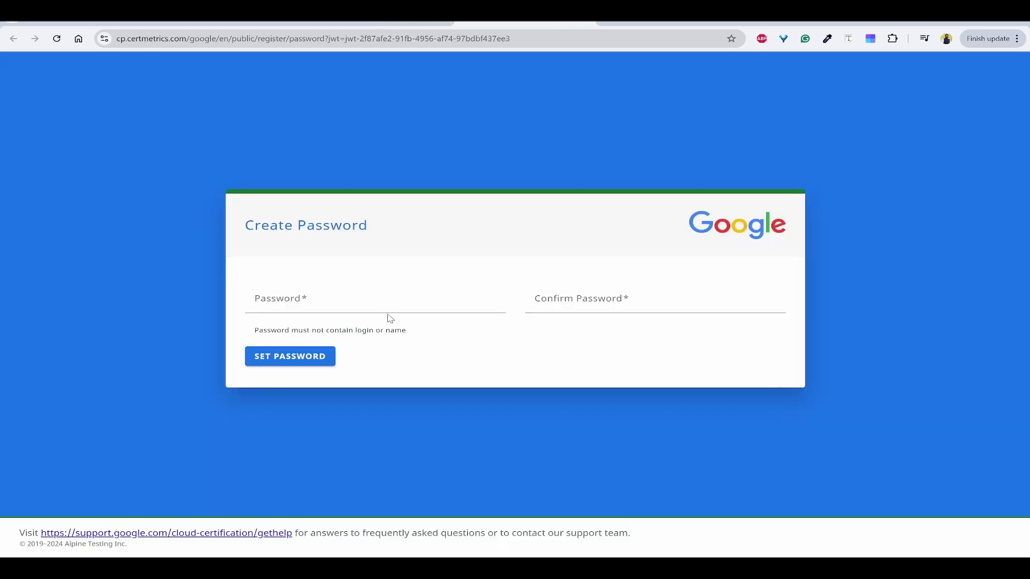
- Enter and confirm the new account password, then set it
click(375, 302)
text(•••••••••••••••)
key(Tab)
text(••••••••••)
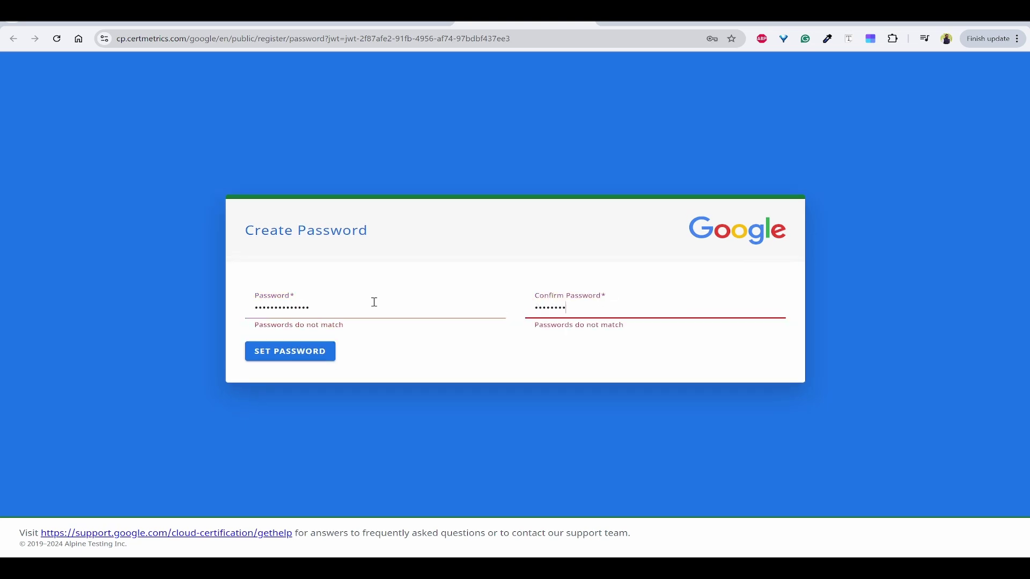
text(•••••)
click(320, 358)
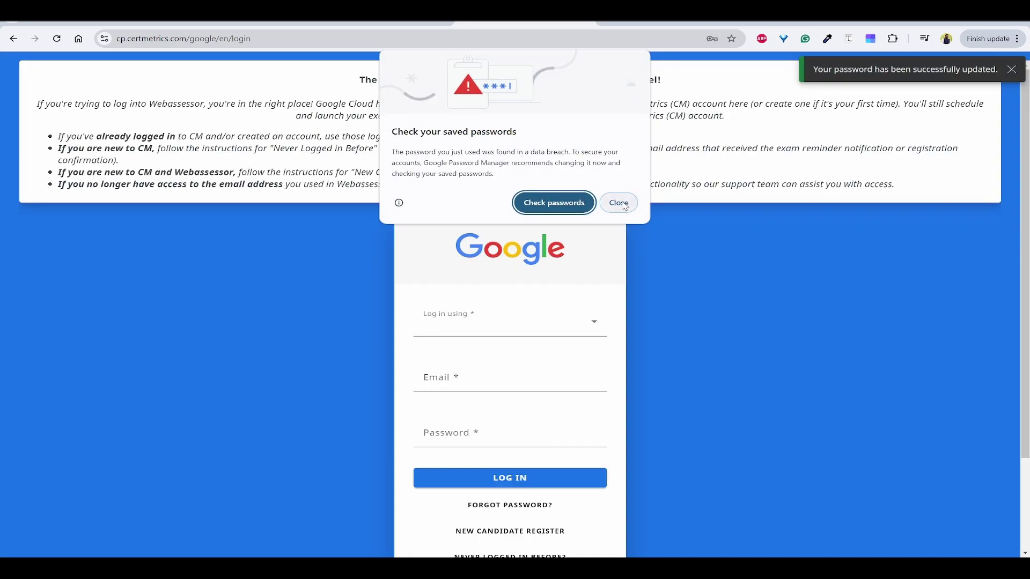
click(620, 200)
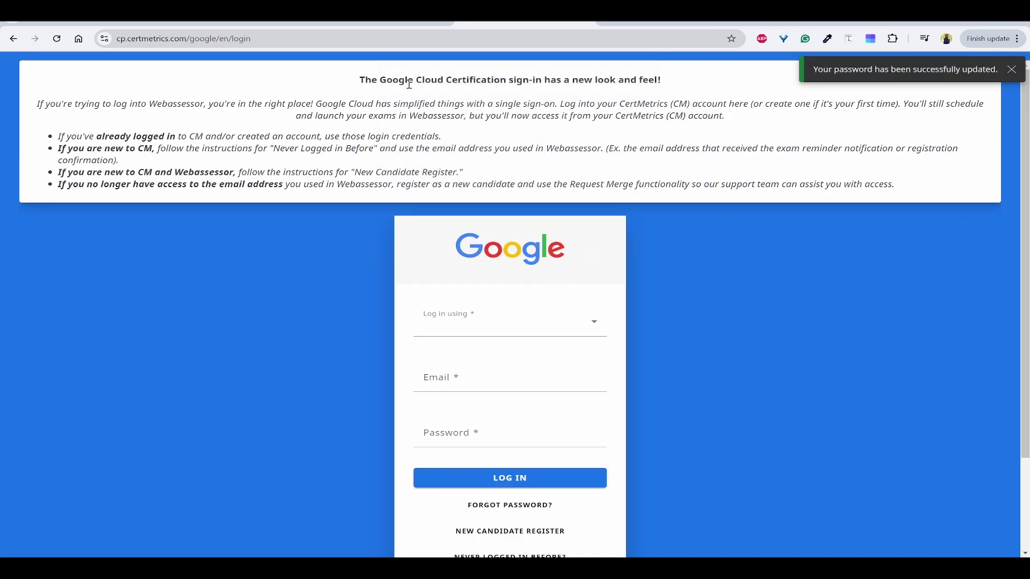
- Log in to CertMetrics with Email login, the account e-mail and password
scroll(517, 295, down, 2)
click(551, 224)
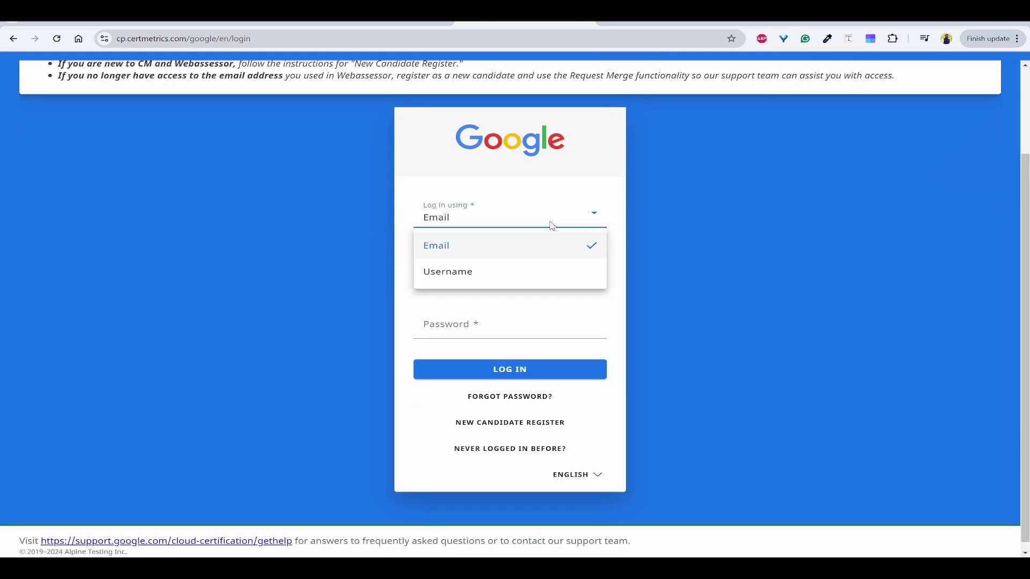
click(467, 253)
click(471, 279)
click(573, 303)
click(509, 323)
key(ctrl+v)
text(*)
key(Return)
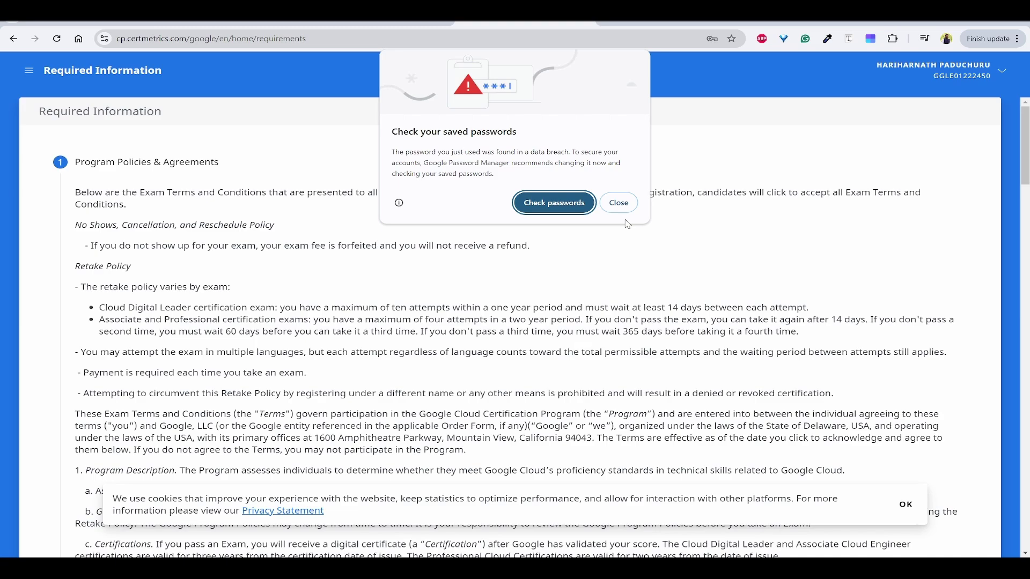
- Accept cookies, confirm being 18 or older, and submit the program policies agreement
click(618, 203)
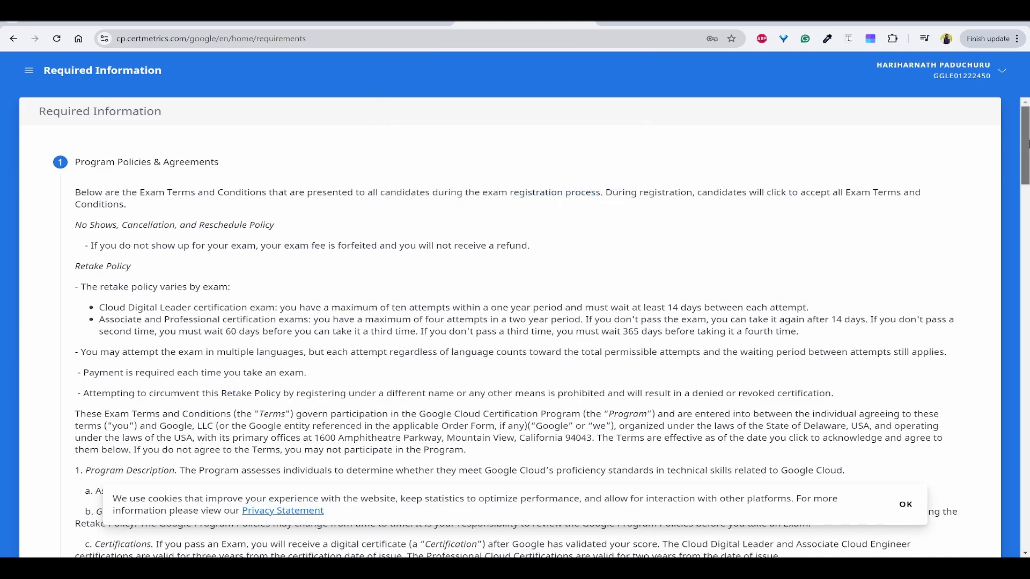
scroll(960, 418, down, 10)
click(905, 504)
click(1025, 302)
drag(1025, 303, 1026, 515)
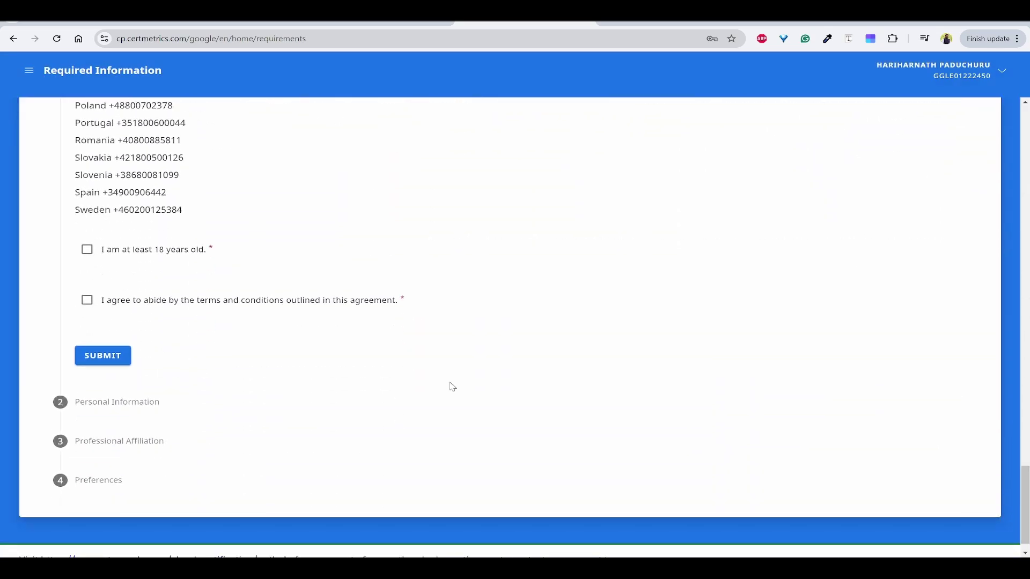
click(86, 250)
click(107, 358)
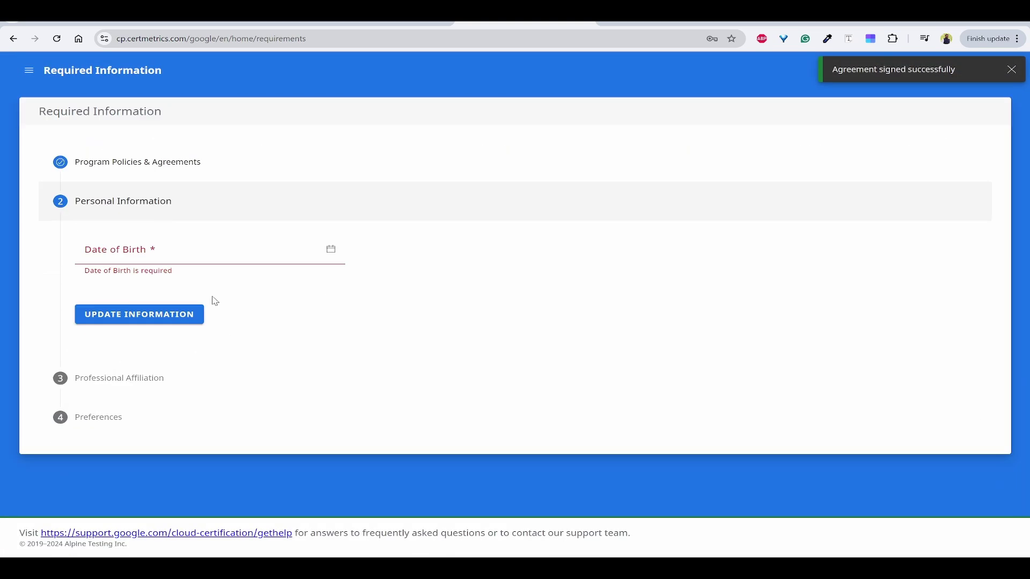
- Enter the date of birth in yyyy-mm-dd format and update the personal information
click(151, 255)
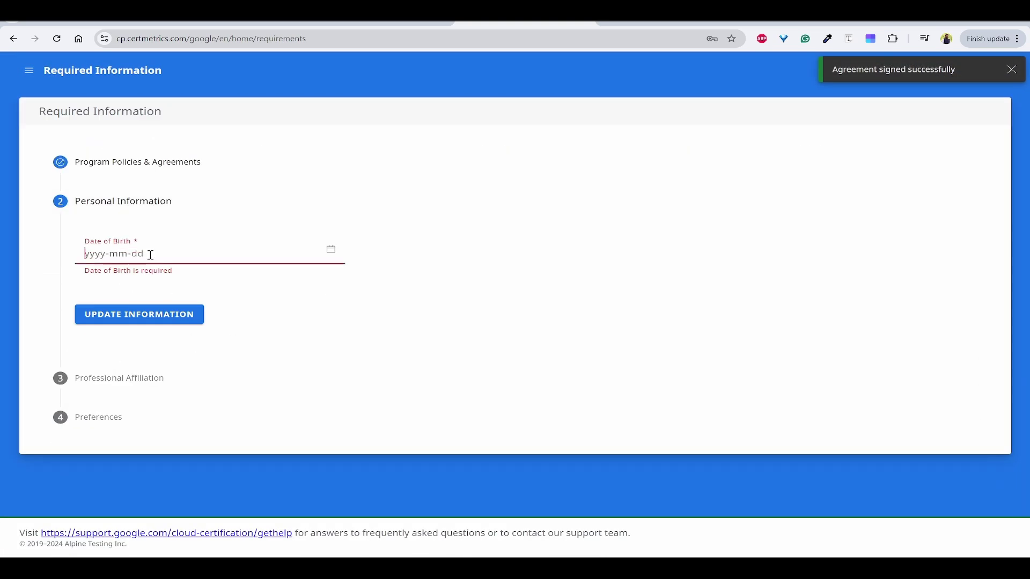
text(199)
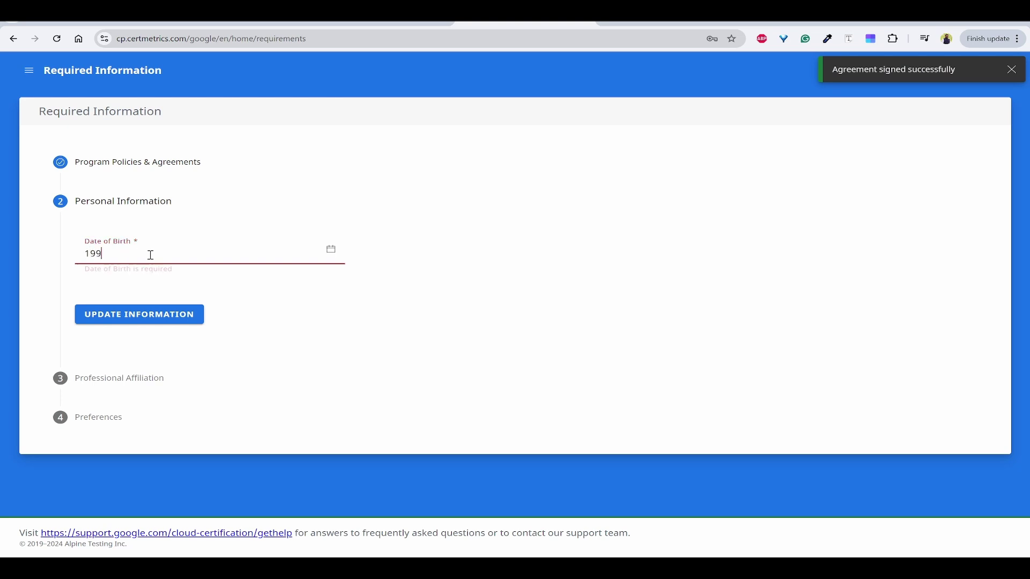
text(3-04-18)
key(Return)
click(211, 305)
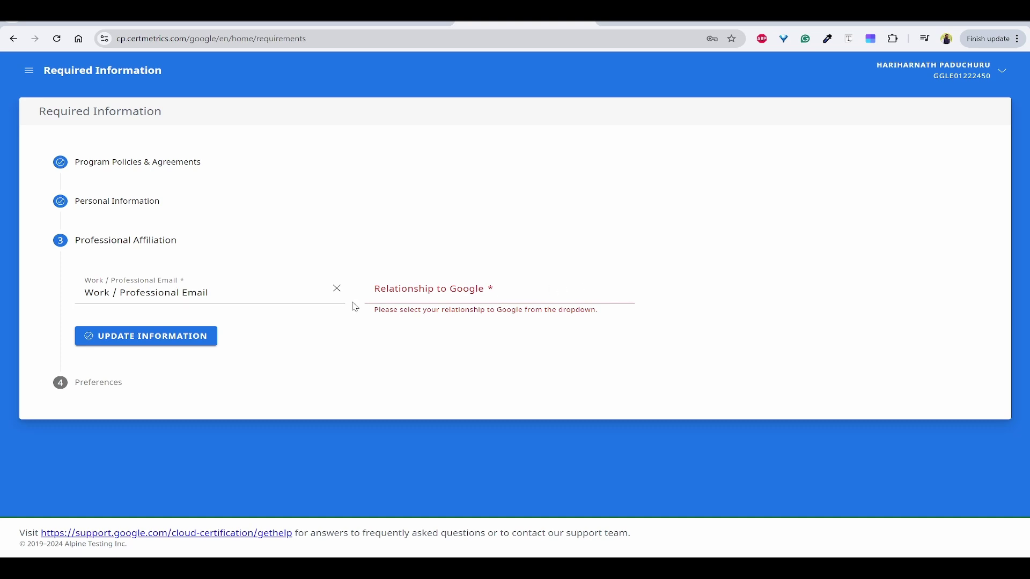
- Set Relationship to Google to Other and fill in the personal email address
click(426, 290)
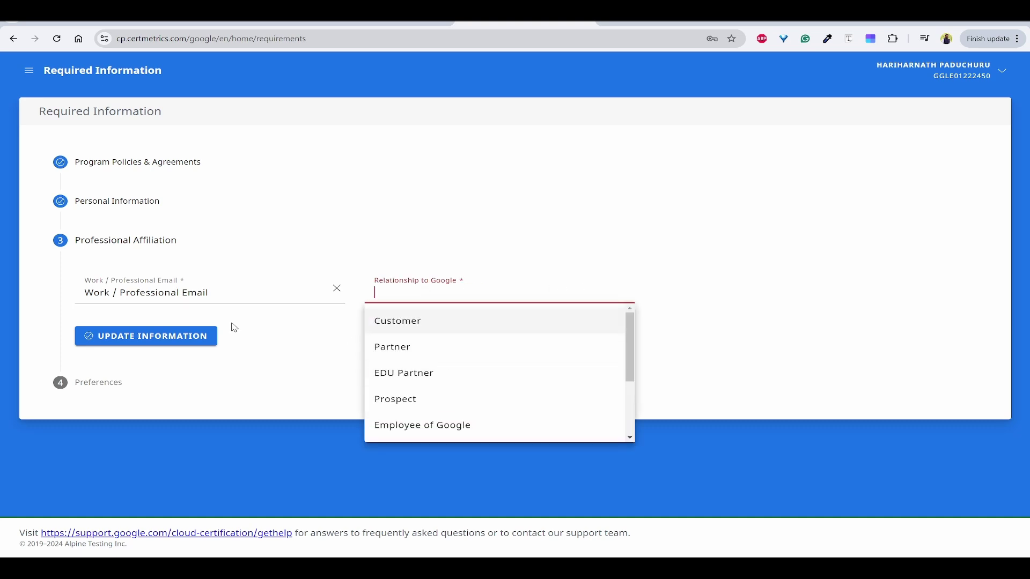
scroll(488, 394, down, 3)
click(382, 421)
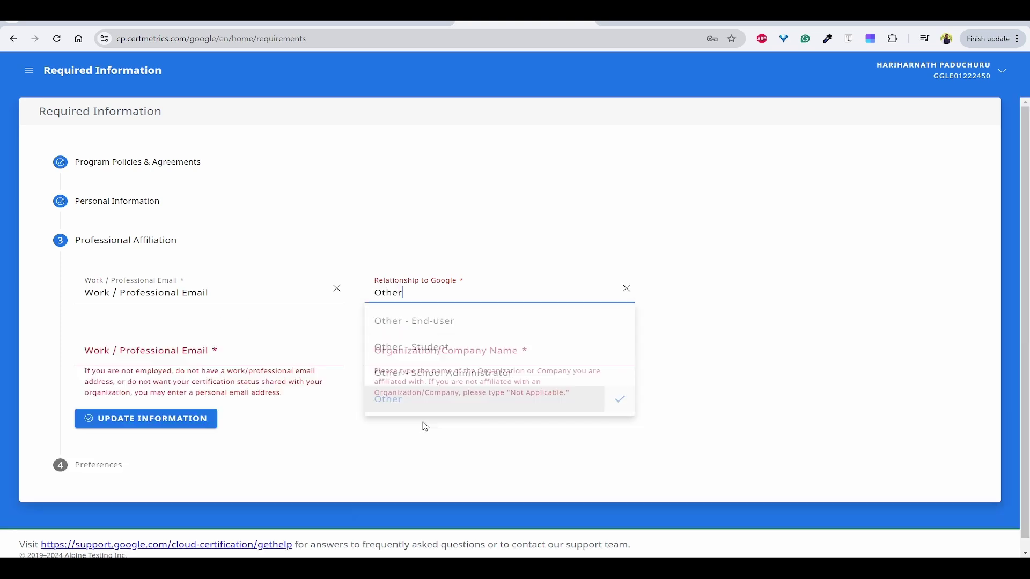
scroll(256, 390, down, 1)
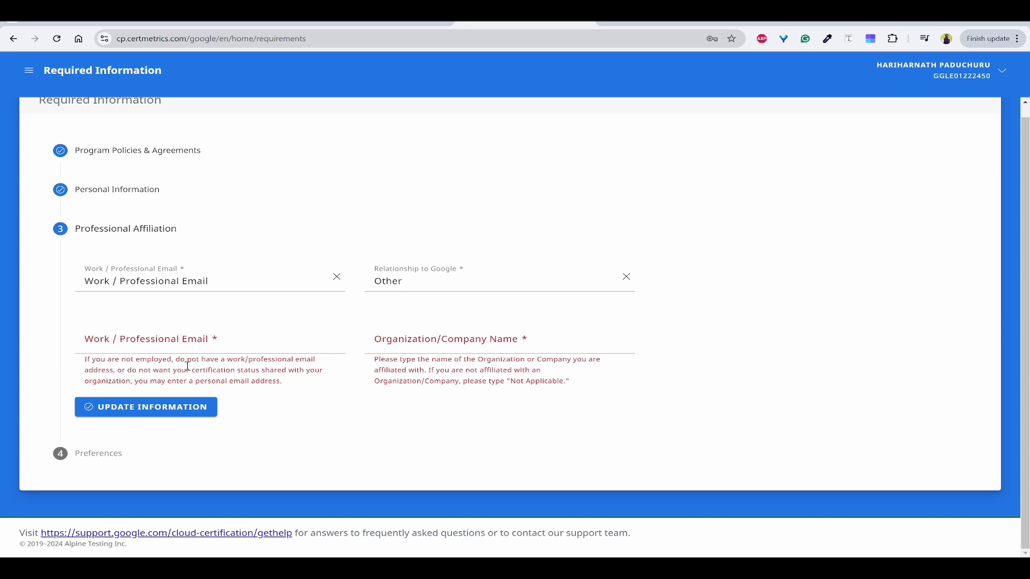
click(186, 344)
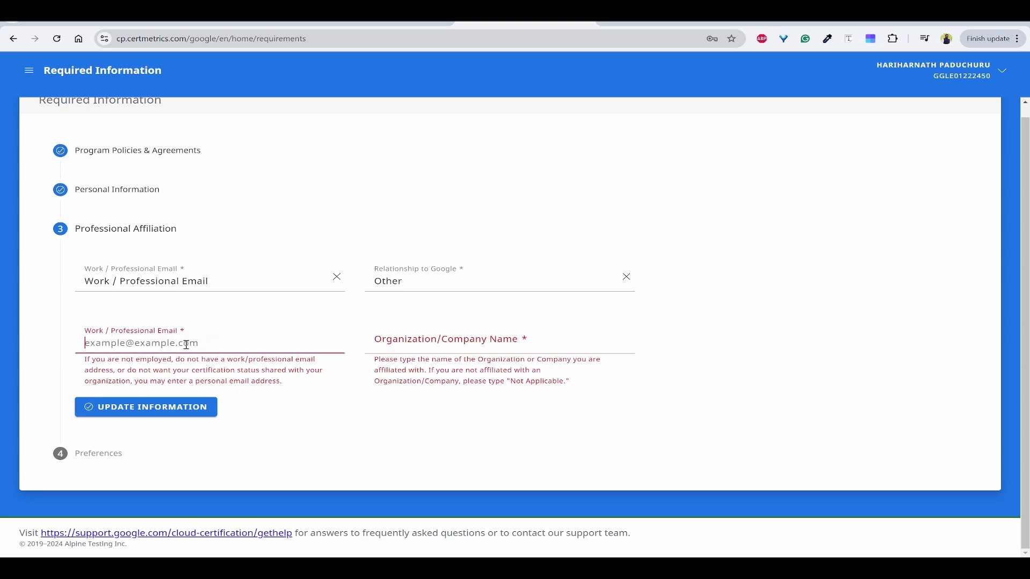
click(260, 363)
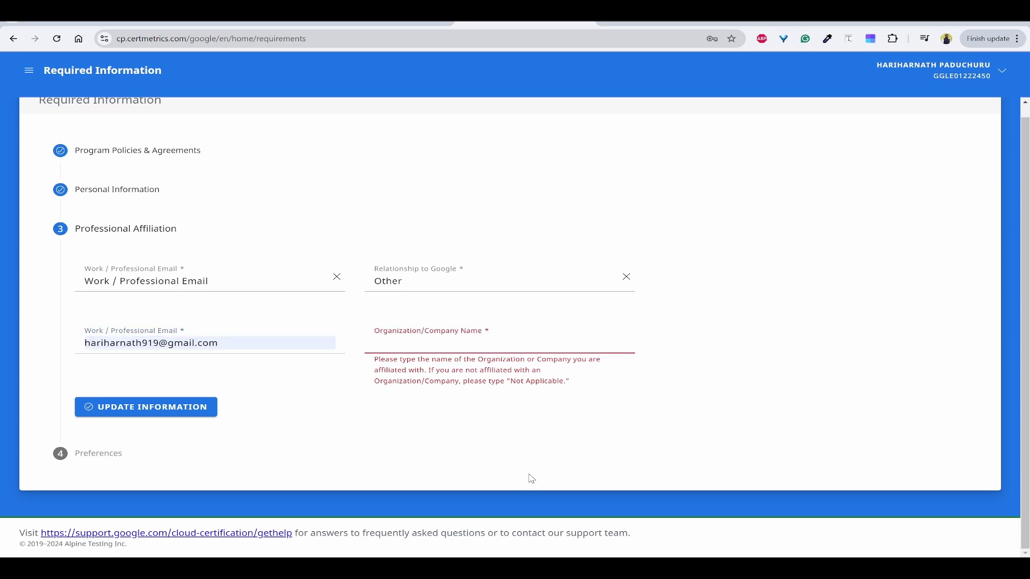
- Enter 'Not Applicable' as the organization name and save the professional affiliation
text(NA)
click(496, 420)
click(373, 371)
key(BackSpace)
text(ot Applicable)
click(432, 390)
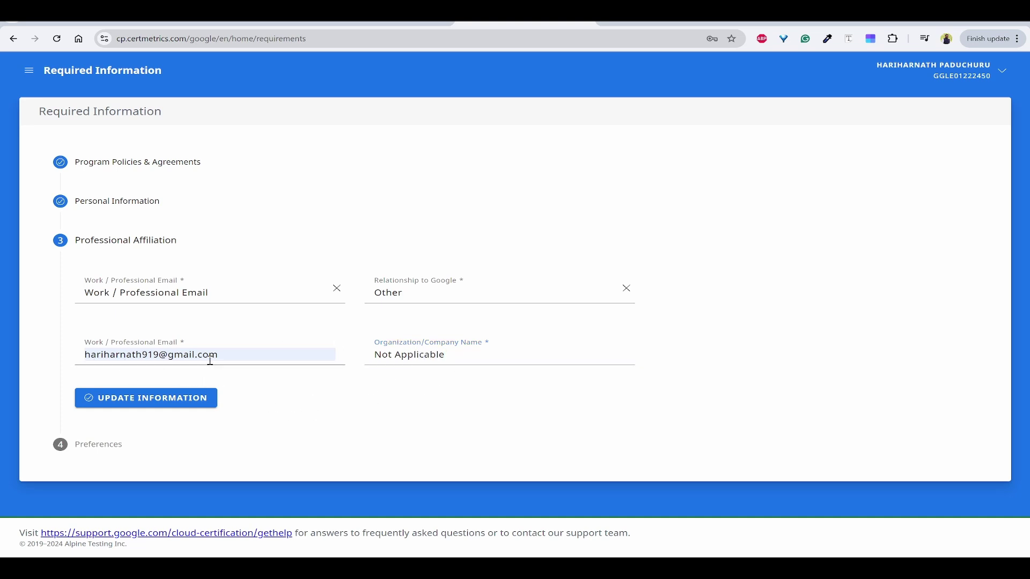
click(172, 403)
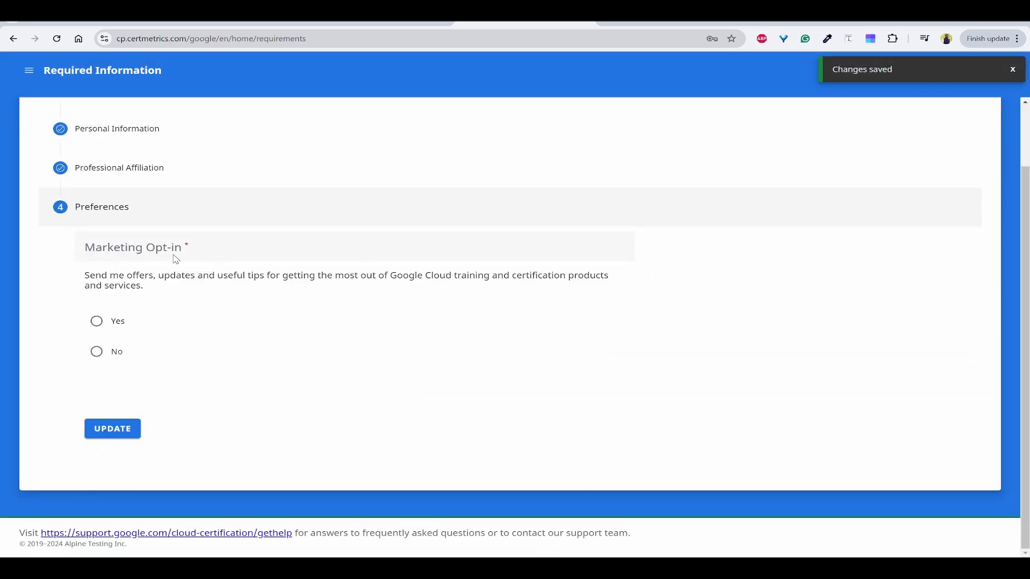
- Choose No for Marketing Opt-in and update the preferences
click(97, 352)
click(113, 429)
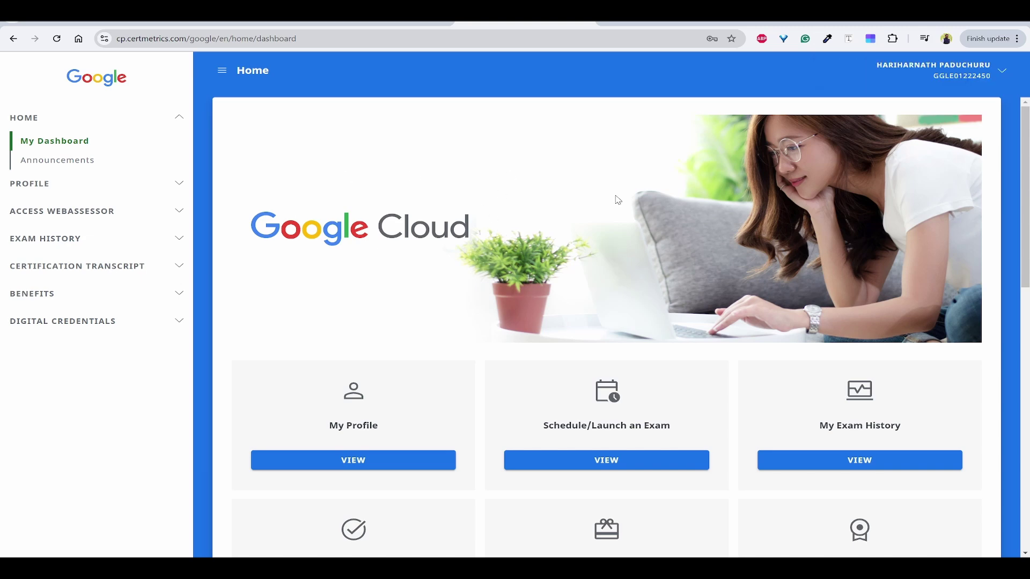
- Open the Access Webassessor page from the dashboard's Schedule/Launch an Exam card
scroll(474, 207, down, 3)
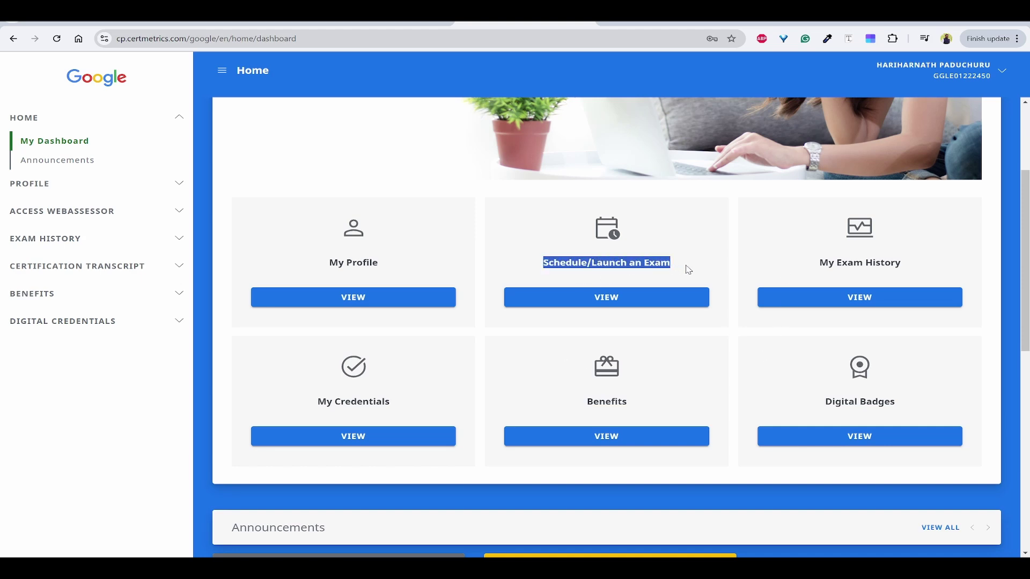
click(617, 304)
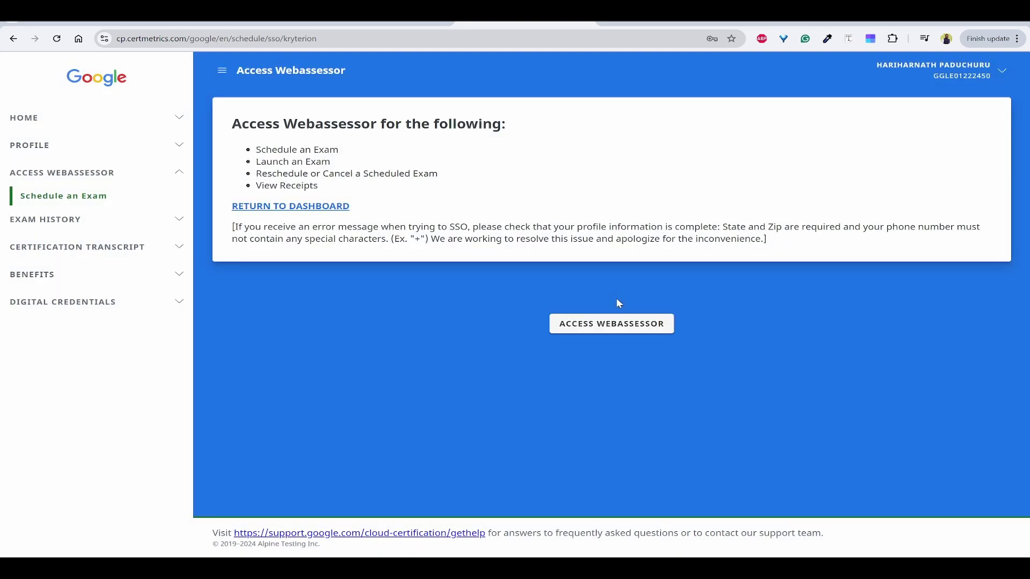
- Sign through to the Webassessor Google Cloud exam catalog via Access Webassessor
click(623, 326)
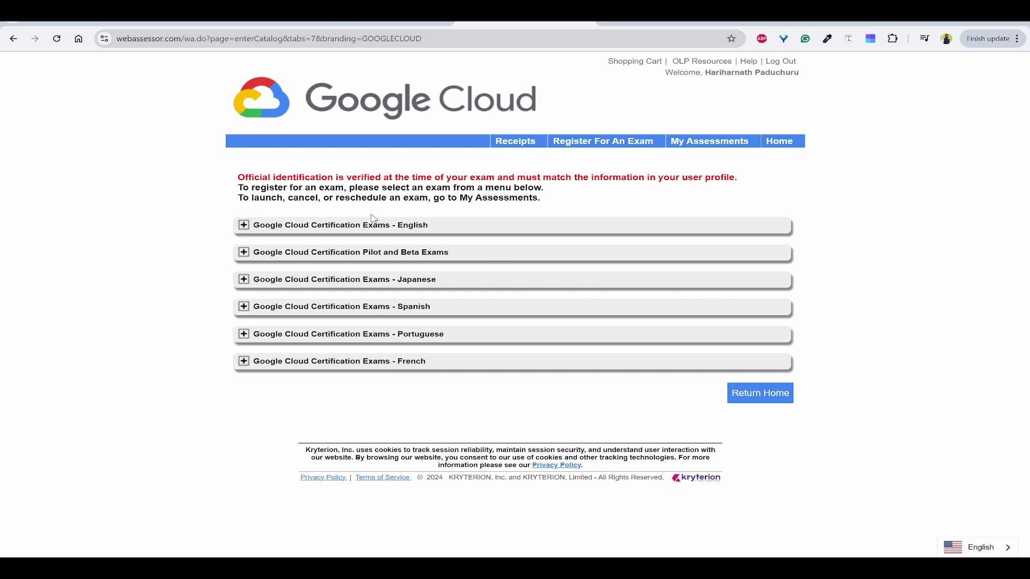
- Expand the English exams and Cloud Digital Leader to show its Remote Proctored purchase option
click(244, 226)
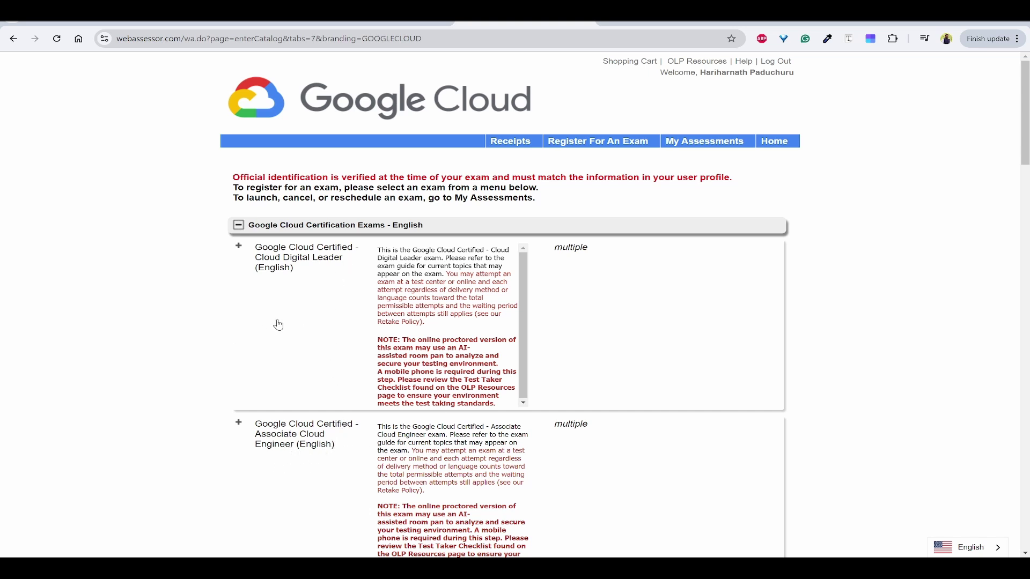
click(239, 250)
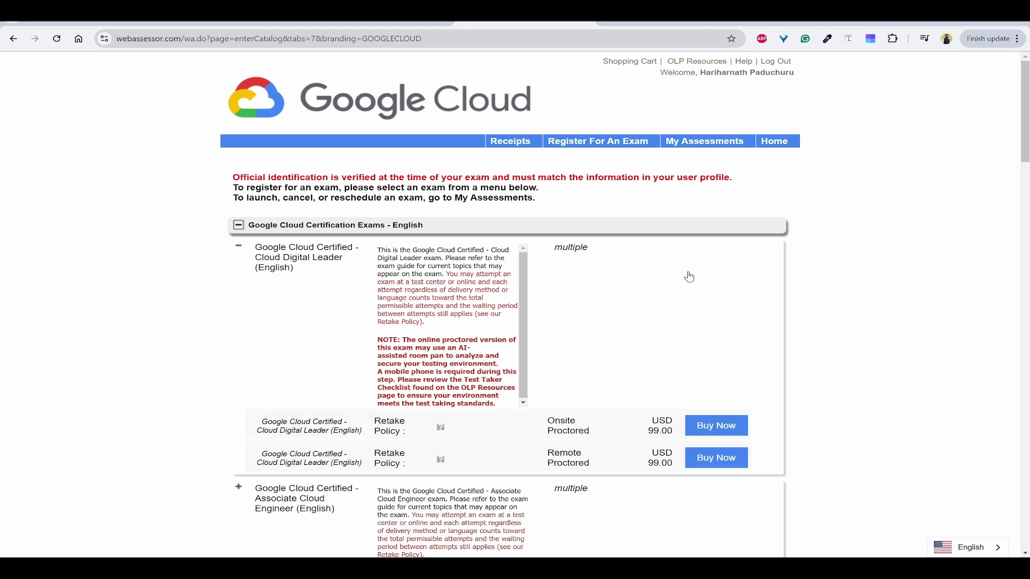
scroll(662, 307, down, 2)
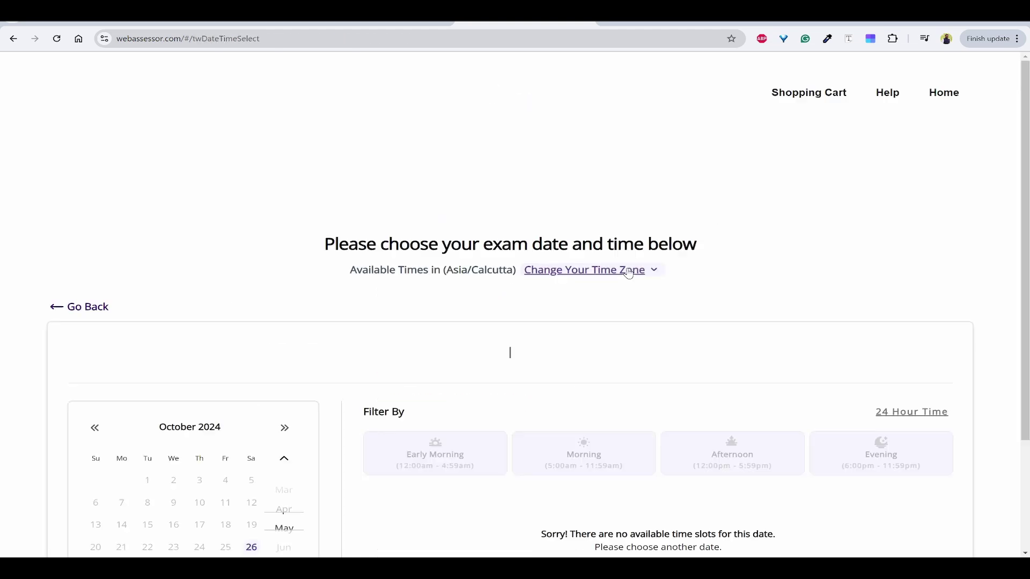
- Pick Saturday 9 November 2024 on the calendar and the 9:30 AM morning slot
scroll(630, 273, down, 2)
scroll(630, 273, down, 1)
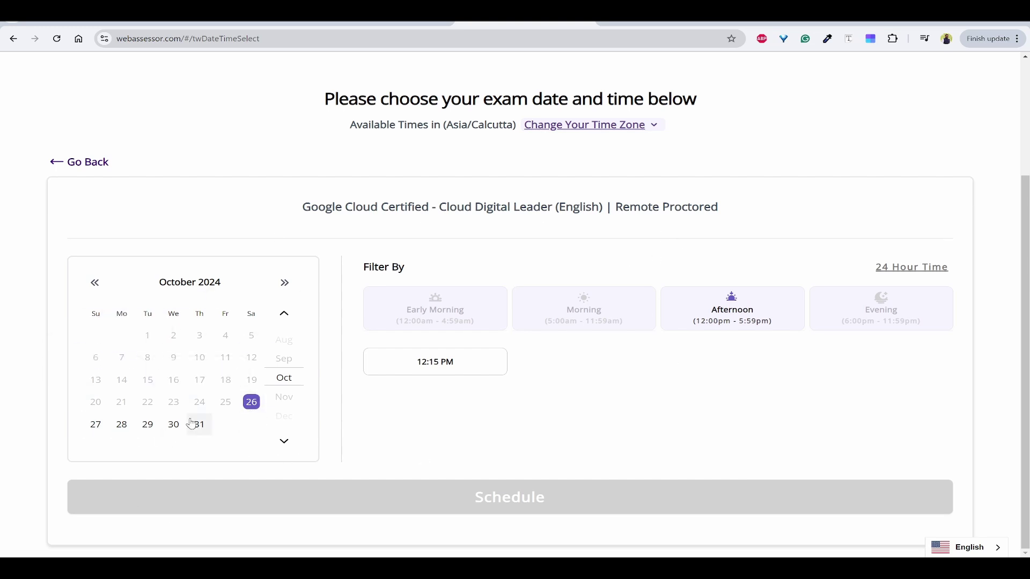
click(284, 283)
click(95, 289)
click(284, 441)
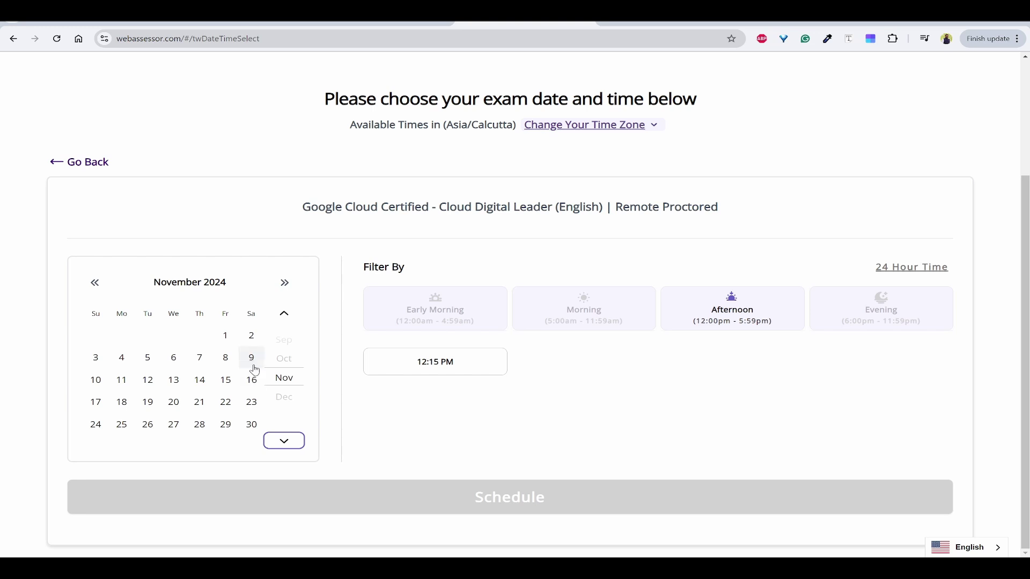
click(255, 370)
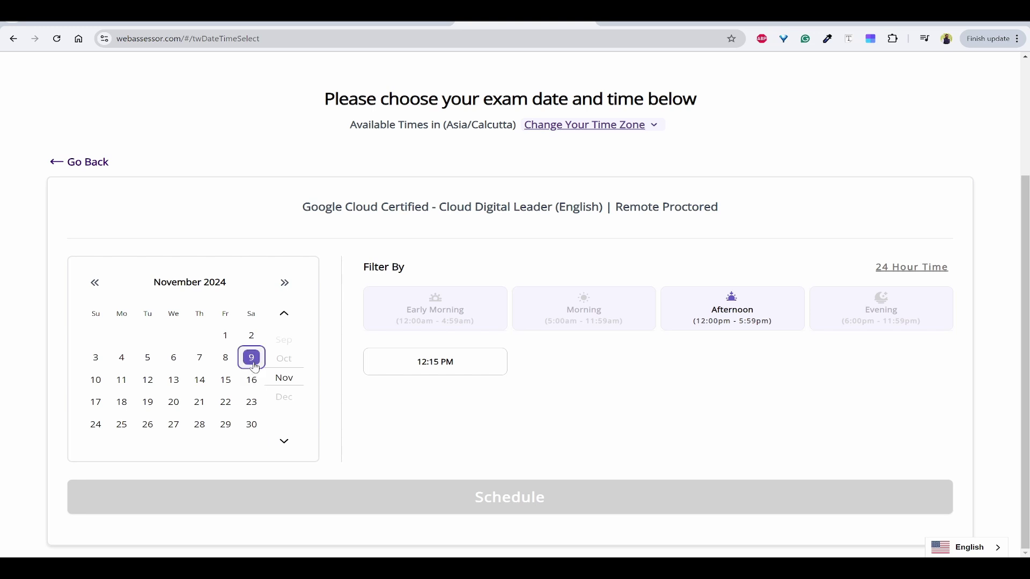
scroll(826, 358, down, 1)
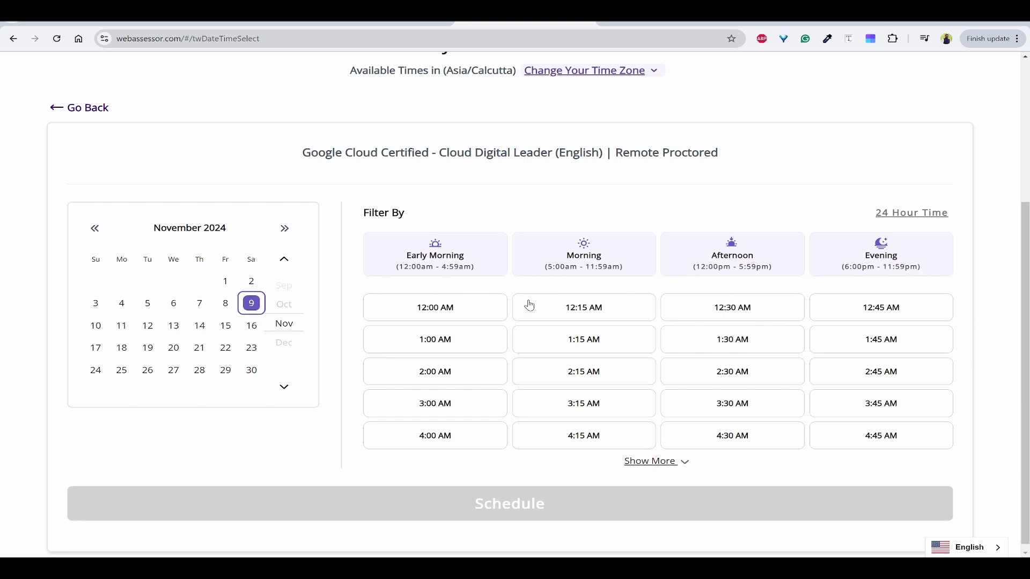
click(621, 258)
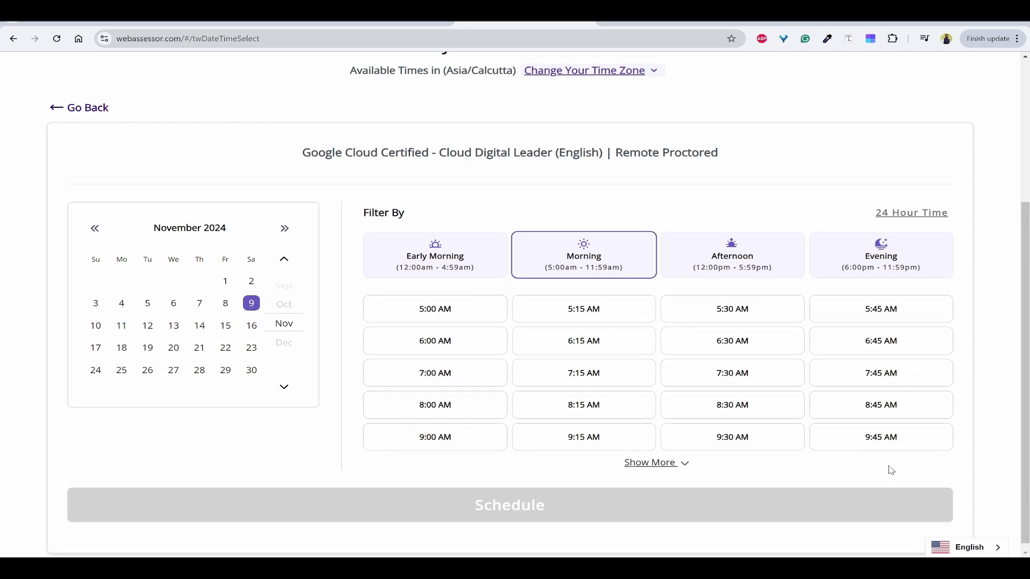
click(746, 438)
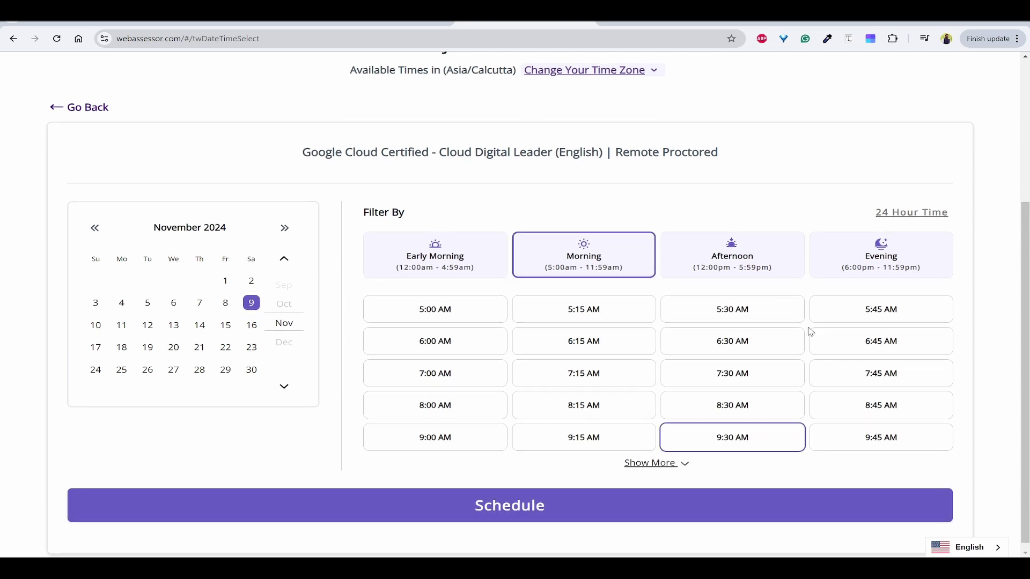
scroll(778, 365, down, 1)
- Schedule the 9 November 9:30 AM slot, acknowledge the exam terms, and proceed
click(547, 501)
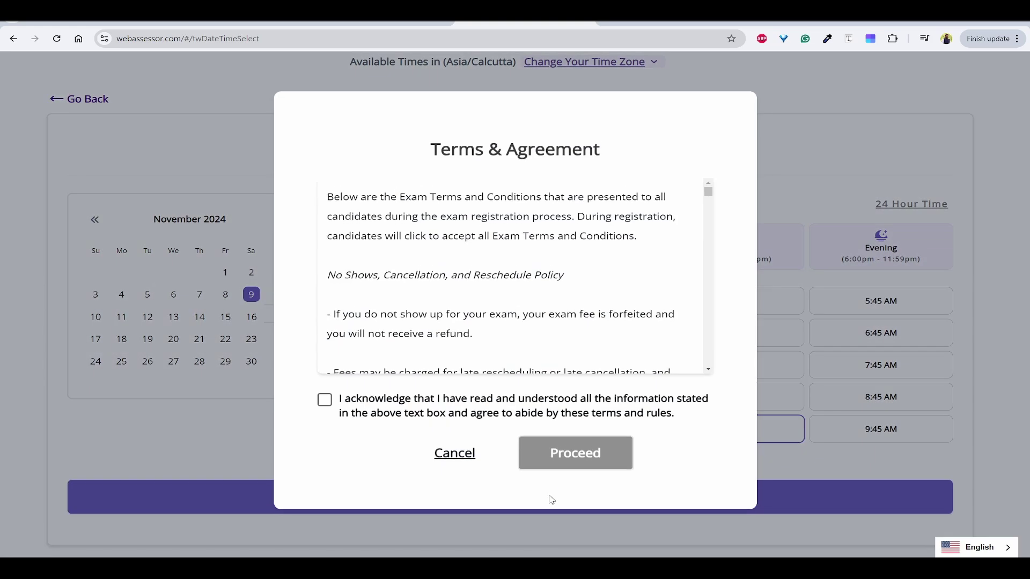
click(383, 408)
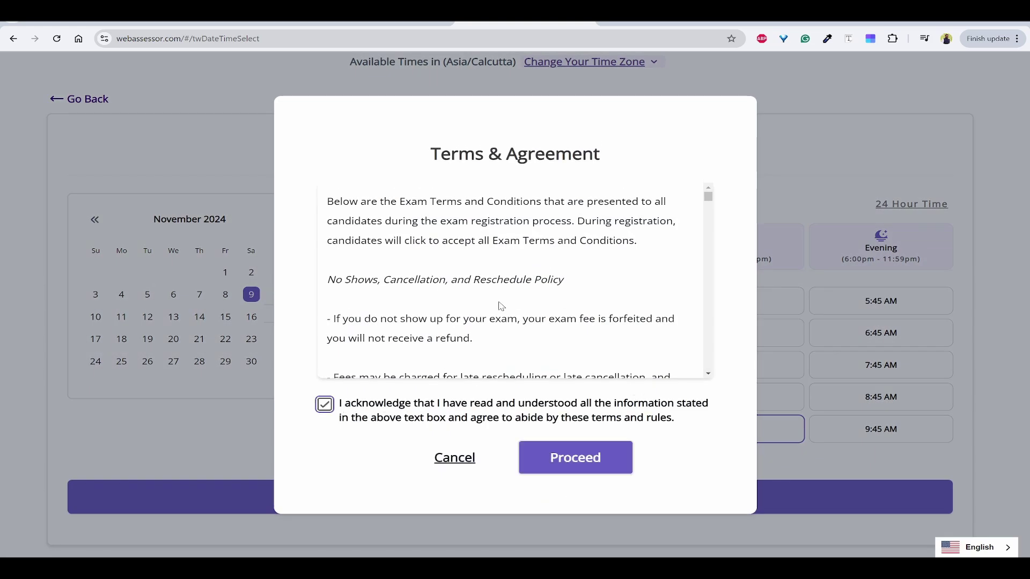
click(590, 463)
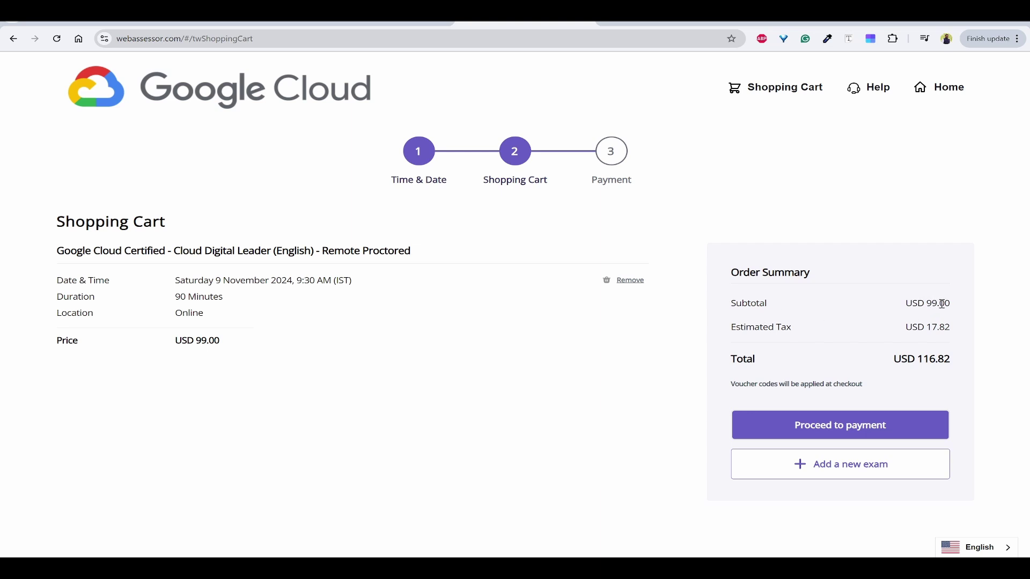
- Check the USD 99.00 subtotal, USD 17.82 tax and USD 116.82 total, then proceed to payment
drag(944, 304, 896, 303)
click(900, 315)
drag(772, 328, 880, 329)
click(945, 330)
drag(957, 331, 881, 336)
click(921, 349)
drag(954, 365, 850, 374)
click(851, 374)
click(852, 432)
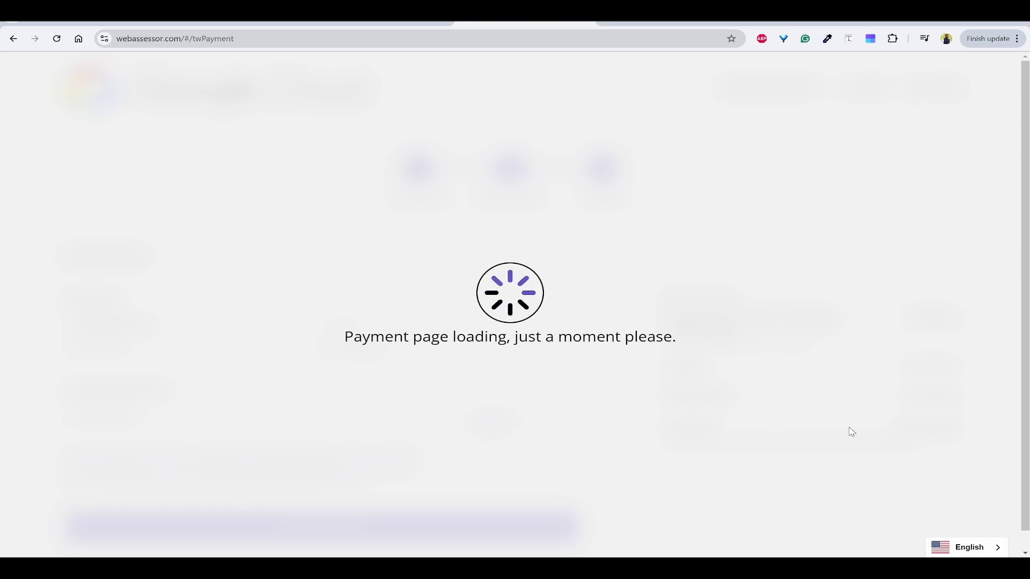
- Scroll the Check Out page and look over the Coupon/Voucher Code field
scroll(177, 223, down, 2)
scroll(178, 225, up, 2)
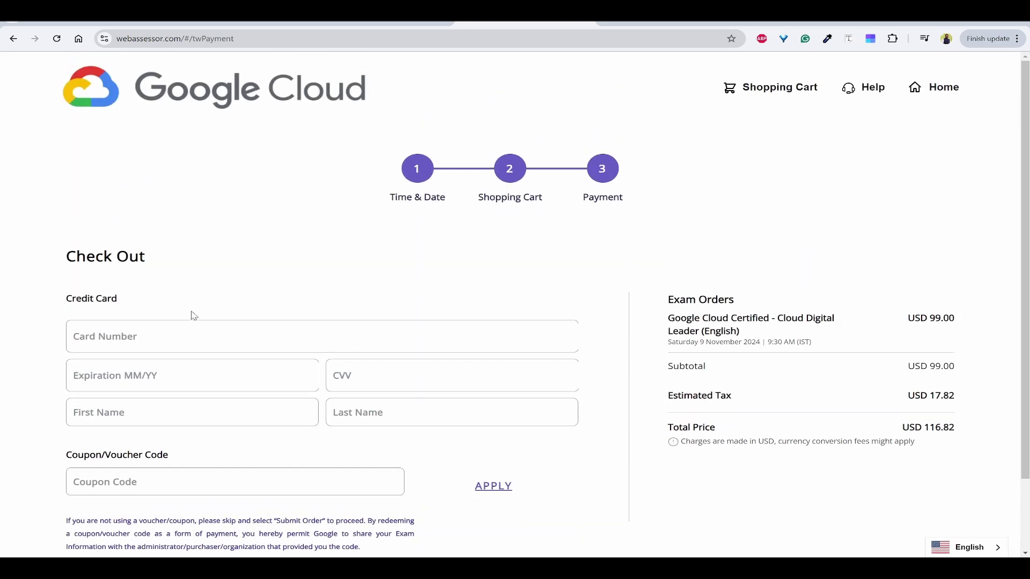
scroll(195, 327, down, 1)
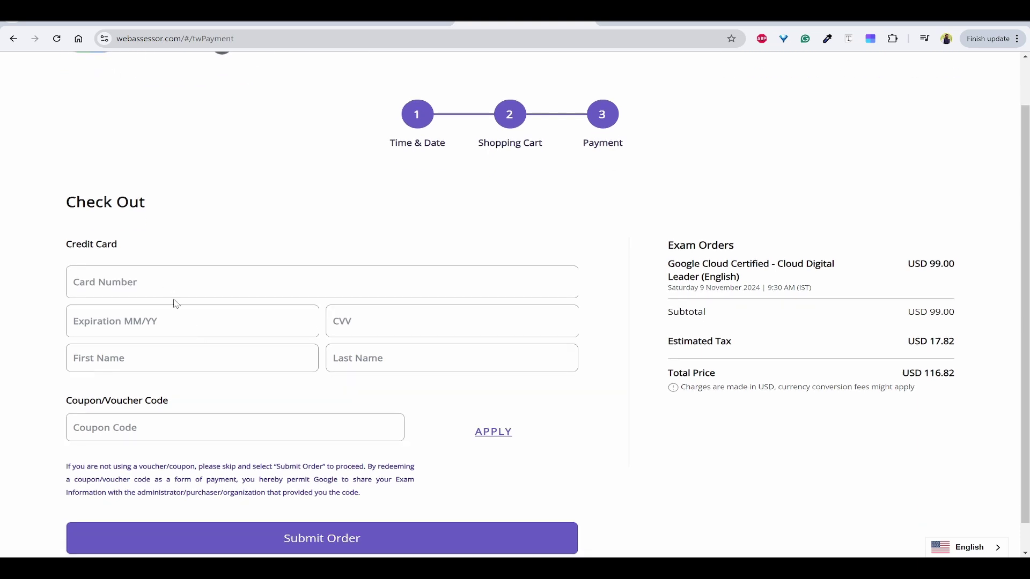
scroll(177, 305, down, 1)
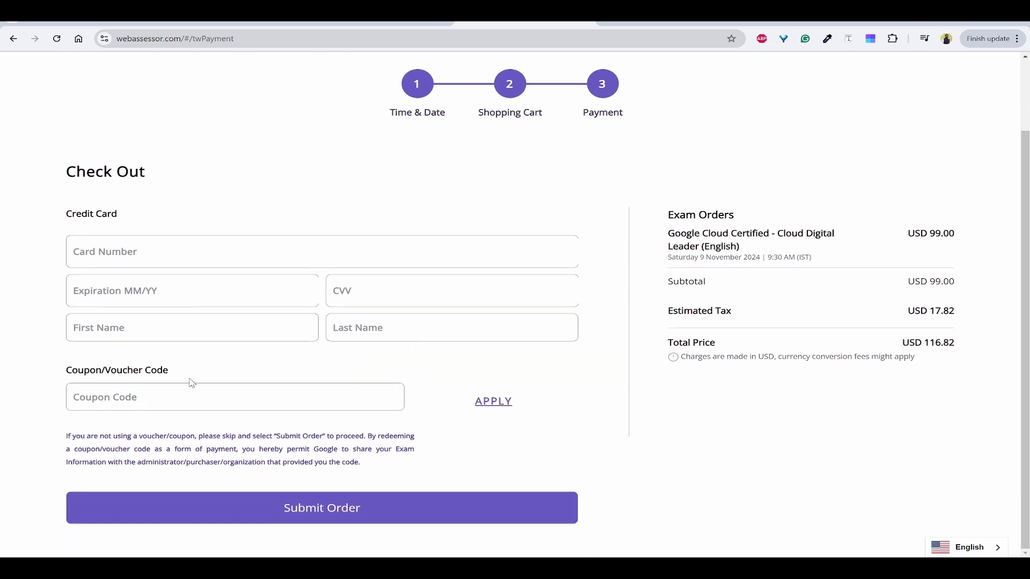
click(164, 400)
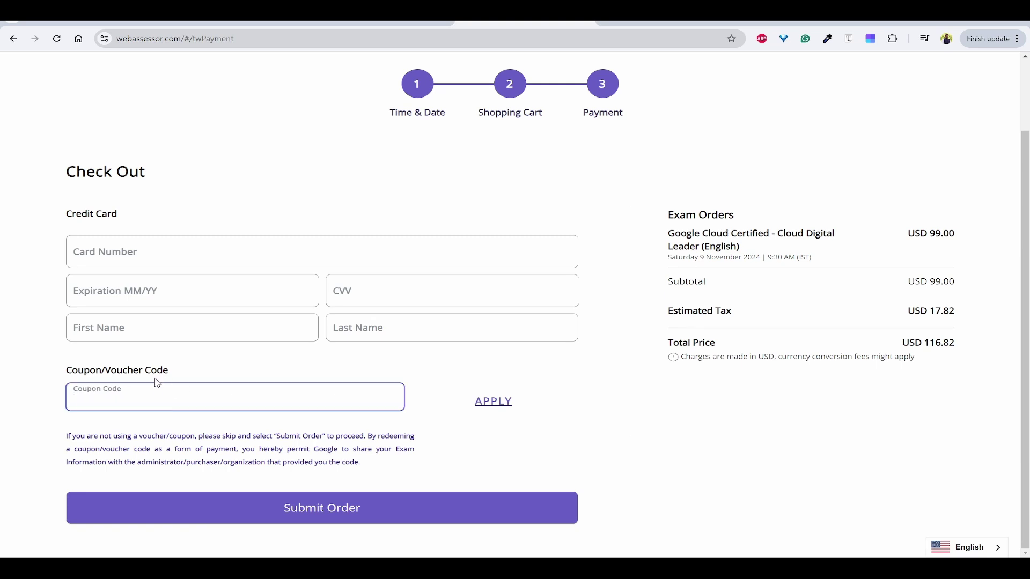
drag(64, 376, 179, 368)
click(199, 374)
click(137, 391)
click(601, 446)
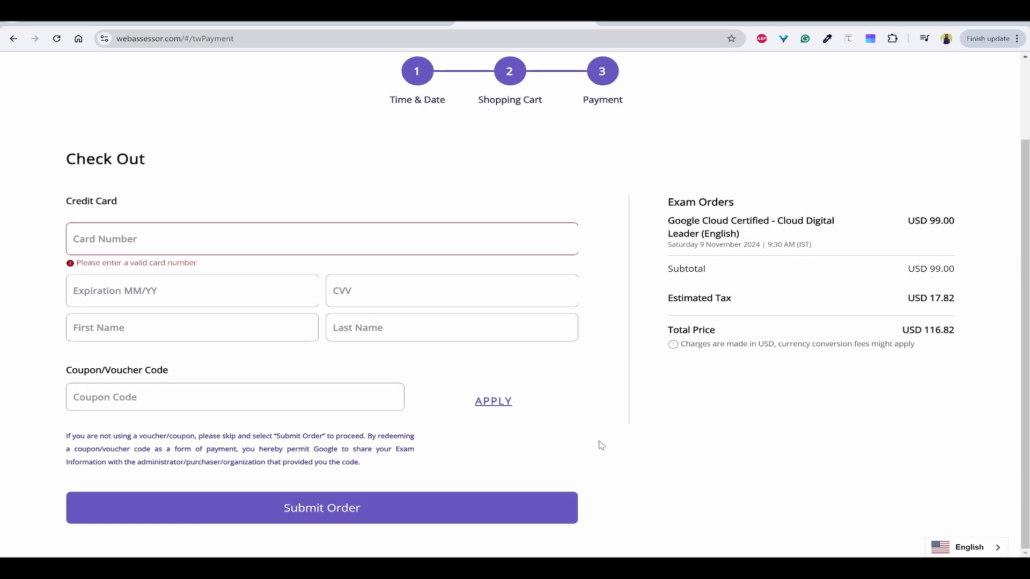
- Visit the card number, expiration and CVV fields, leaving them flagged as invalid
click(164, 237)
click(161, 292)
click(364, 287)
click(336, 267)
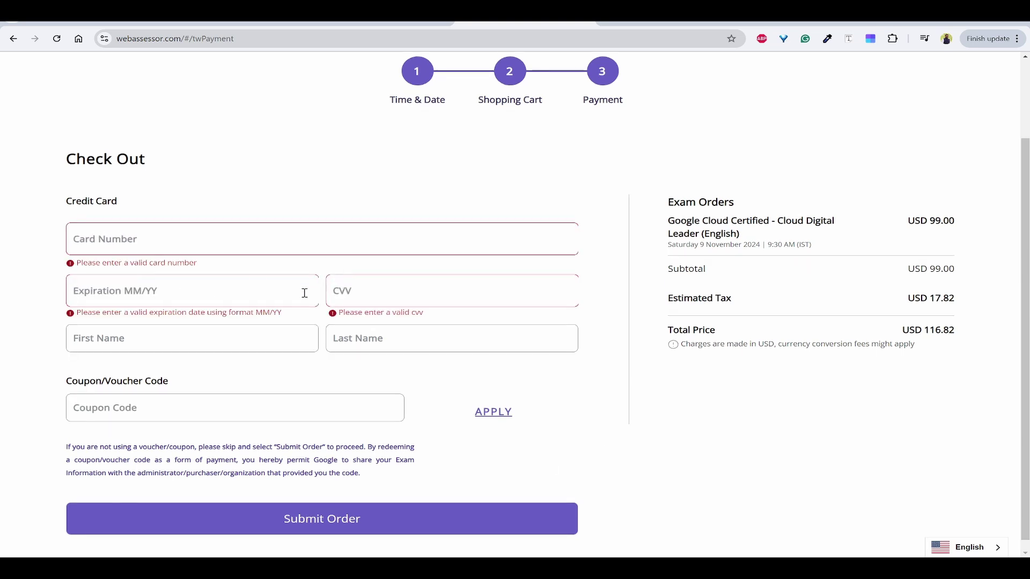